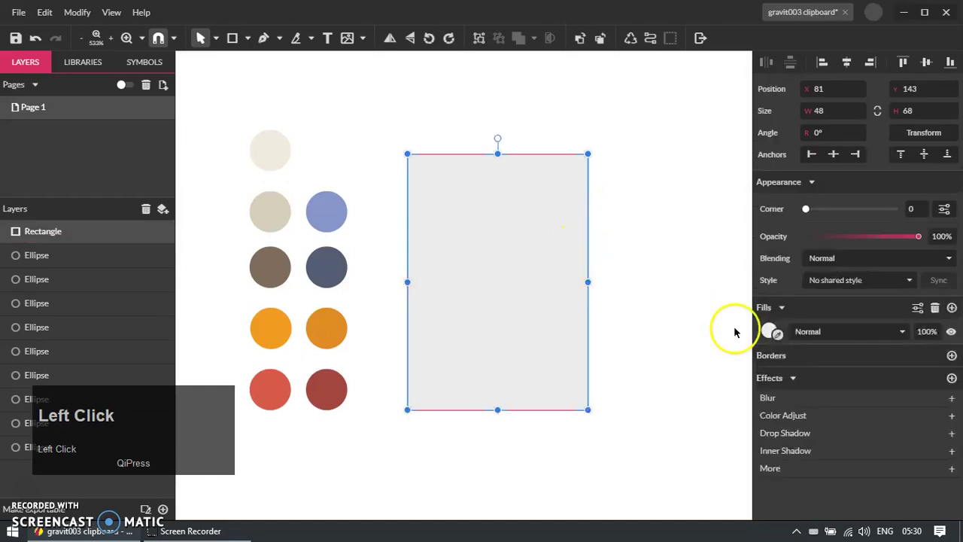
# Fill the large rectangle with the dark slate-blue colour sampled from the palette circle
pyautogui.click(777, 336)
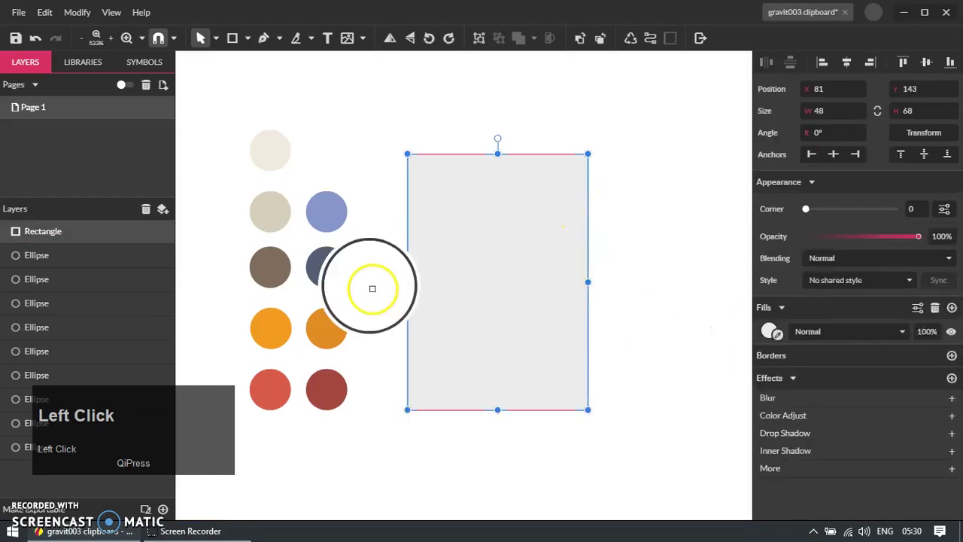
pyautogui.click(325, 271)
pyautogui.click(408, 128)
# Duplicate the slate-blue rectangle and scale the copy proportionally about its centre to about 41.6 × 59 px
pyautogui.click(490, 228)
pyautogui.hotkey('ctrl', 'd')
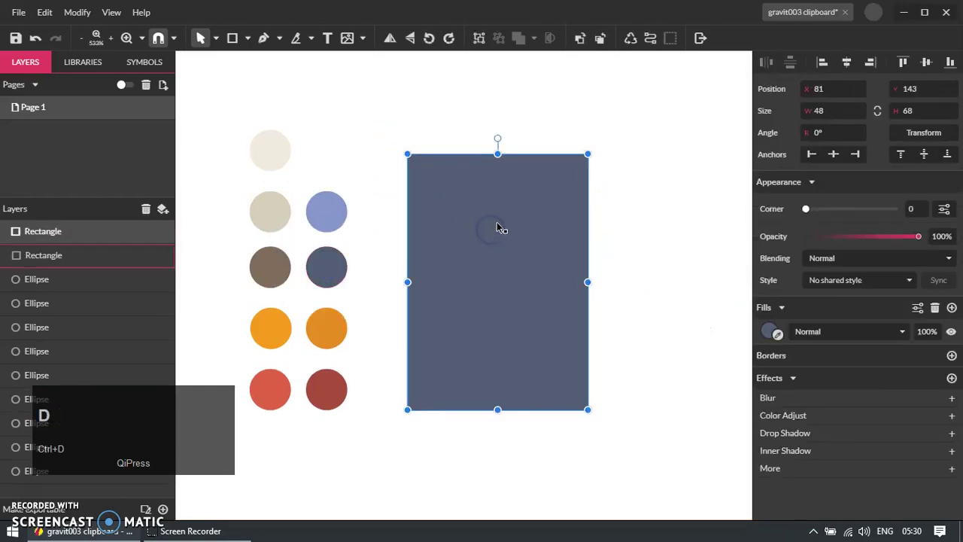
pyautogui.moveTo(588, 155); pyautogui.dragTo(574, 169)
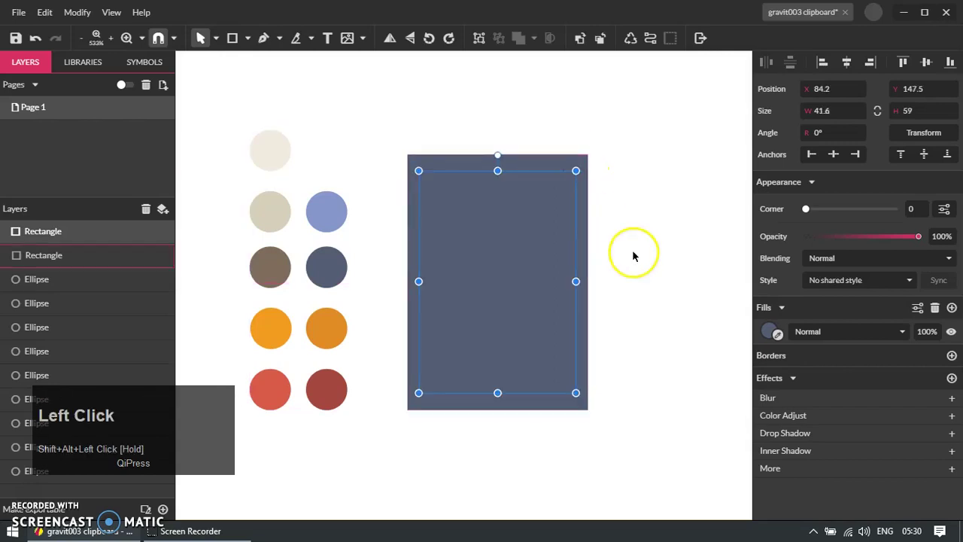
# Fill the inner rectangle with the cream palette colour and stretch it slightly taller about its centre
pyautogui.click(779, 335)
pyautogui.click(261, 143)
pyautogui.click(357, 137)
pyautogui.click(497, 218)
pyautogui.moveTo(499, 170); pyautogui.dragTo(501, 166)
pyautogui.click(592, 162)
# Slightly round the corners of the outer slate-blue rectangle
pyautogui.scroll(4, 592, 162)
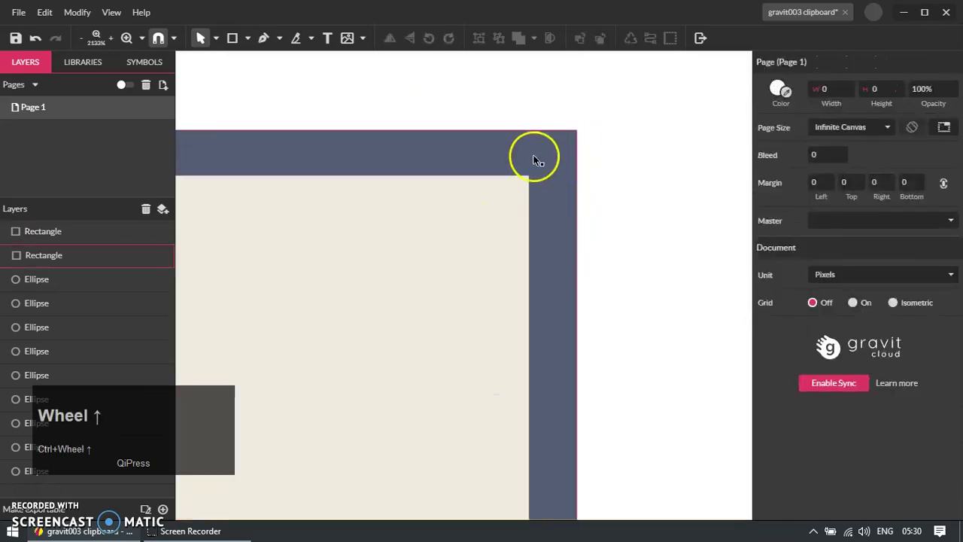
pyautogui.click(566, 147)
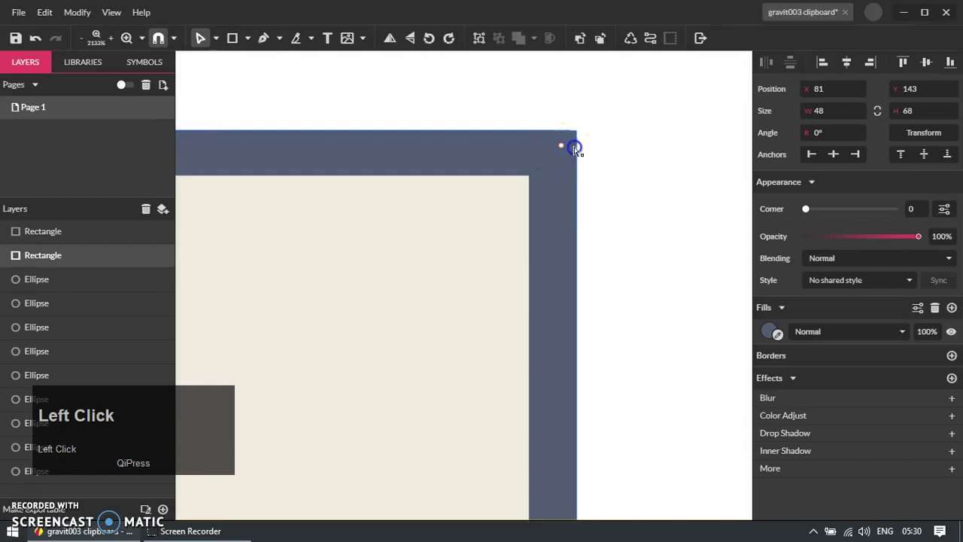
pyautogui.click(606, 178)
pyautogui.scroll(-6, 607, 178)
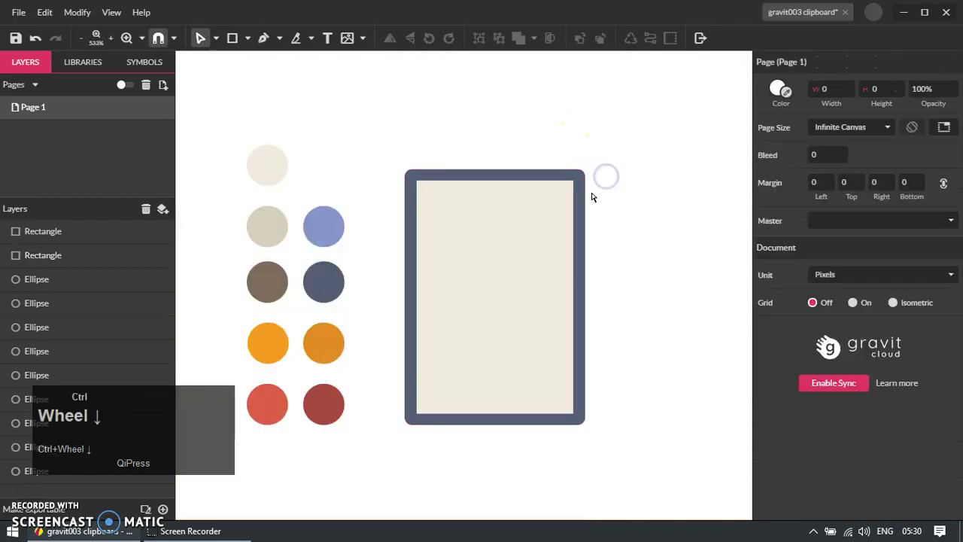
# Draw a 21 × 8 px rectangle across the board's upper edge as the clip base
pyautogui.scroll(2, 602, 251)
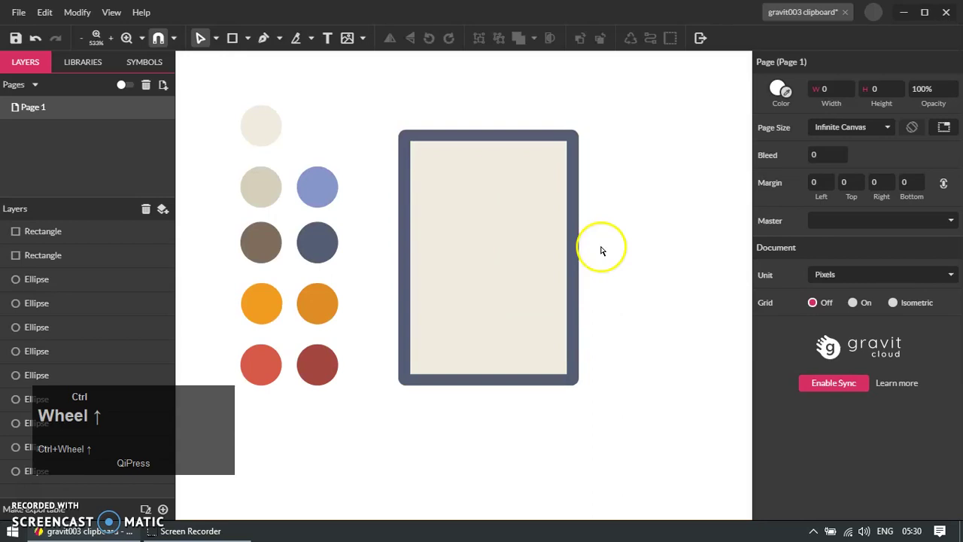
pyautogui.scroll(2, 464, 114)
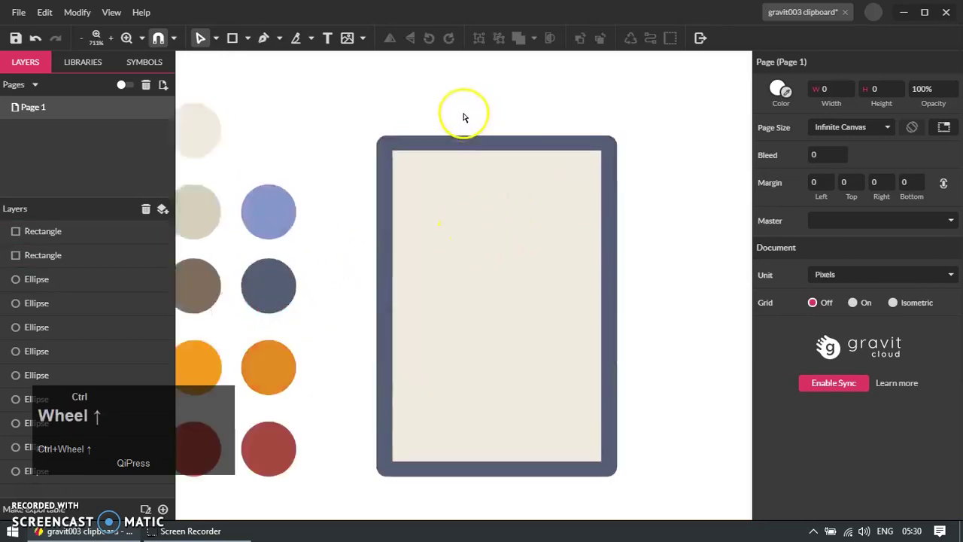
pyautogui.press('r')
pyautogui.moveTo(446, 125); pyautogui.dragTo(563, 173)
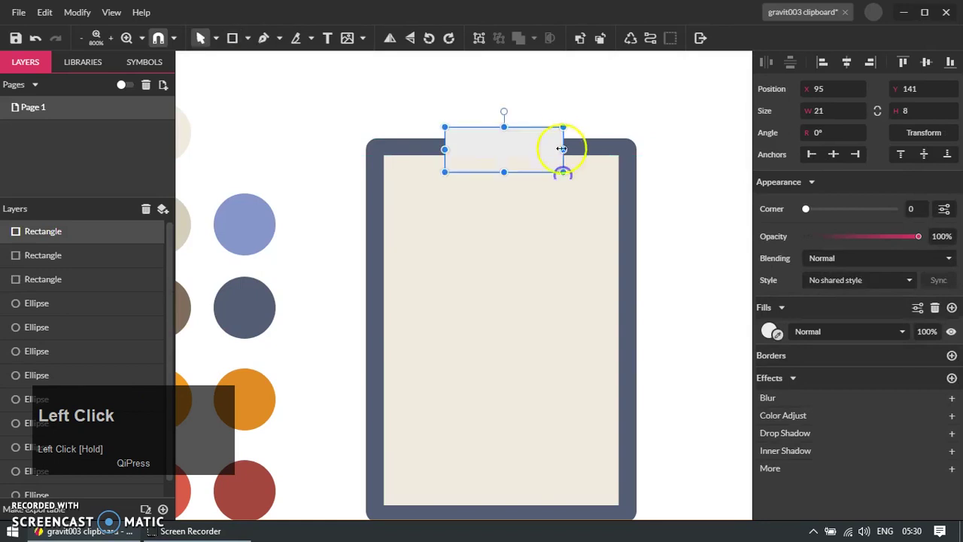
# Round the corners of the clip base rectangle to a radius of 1
pyautogui.scroll(1, 573, 132)
pyautogui.click(573, 126)
pyautogui.click(542, 140)
pyautogui.click(514, 143)
pyautogui.moveTo(550, 133); pyautogui.dragTo(551, 138)
# Fill the clip base with the slate-blue colour sampled from the board
pyautogui.click(778, 334)
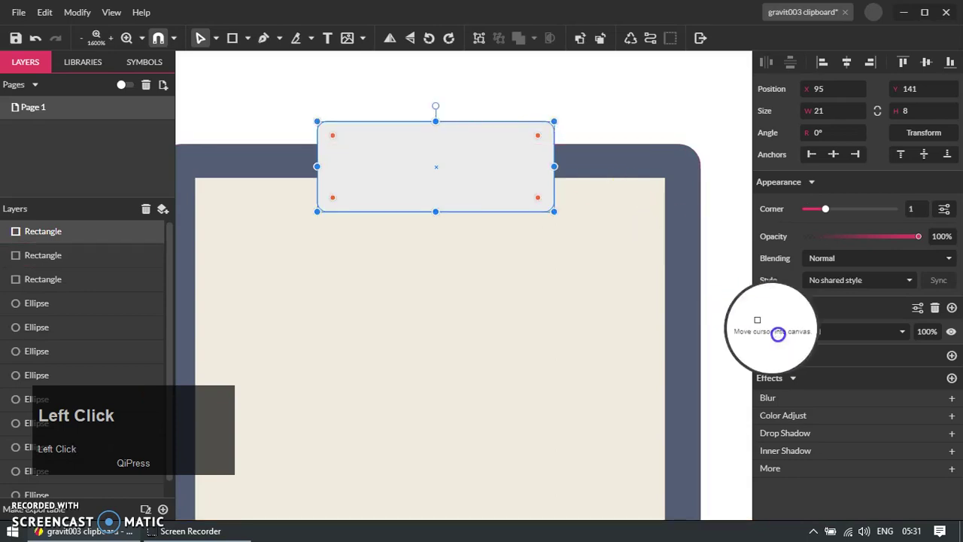
pyautogui.click(593, 147)
pyautogui.click(578, 114)
# Centre the clip base horizontally with the outer board rectangle
pyautogui.click(537, 148)
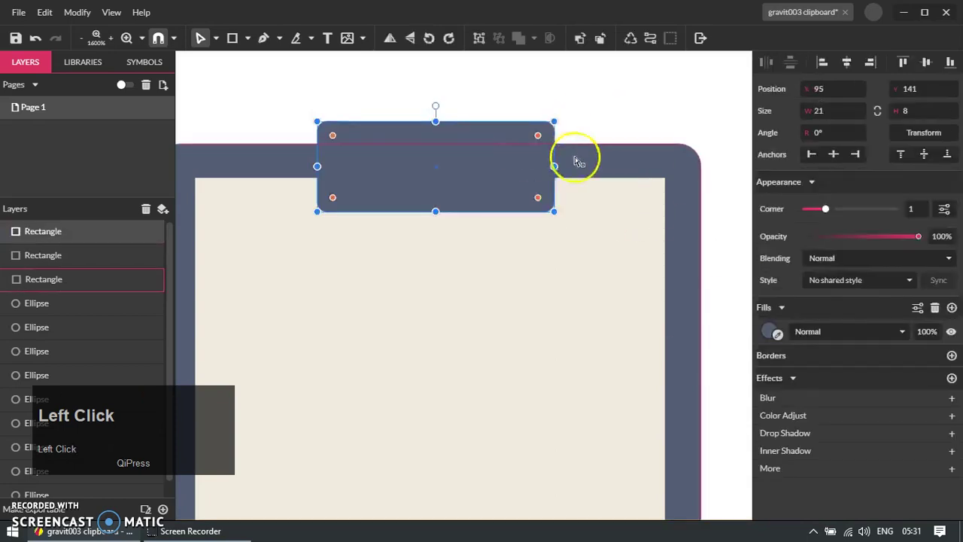
pyautogui.keyDown('shift'); pyautogui.click(583, 159); pyautogui.keyUp('shift')
pyautogui.click(849, 66)
pyautogui.click(616, 107)
# Draw an 11 × 22.5 px upright rectangle beside the board and give it the clip's slate-blue fill
pyautogui.scroll(-2, 531, 143)
pyautogui.click(552, 98)
pyautogui.scroll(1, 475, 128)
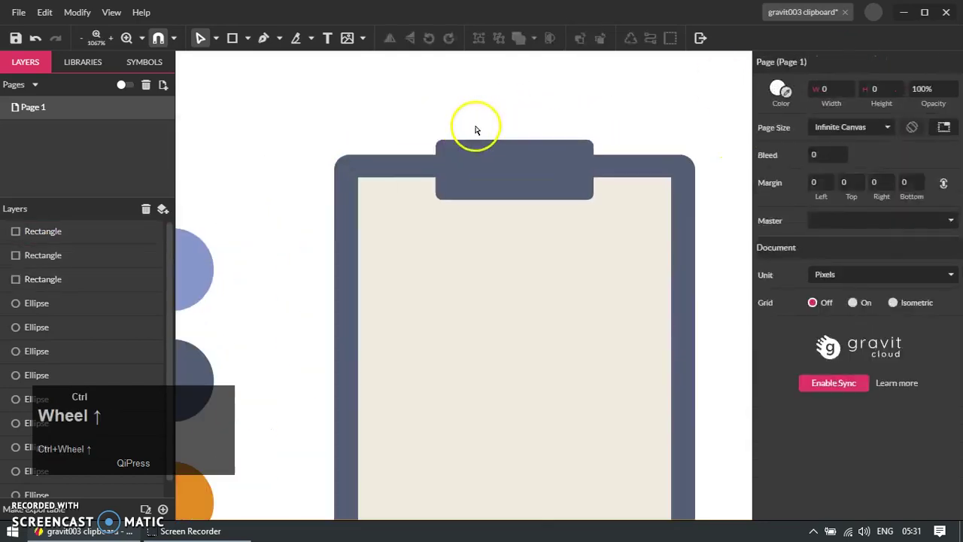
pyautogui.press('e')
pyautogui.moveTo(237, 106); pyautogui.dragTo(318, 274)
pyautogui.click(520, 170)
pyautogui.click(340, 99)
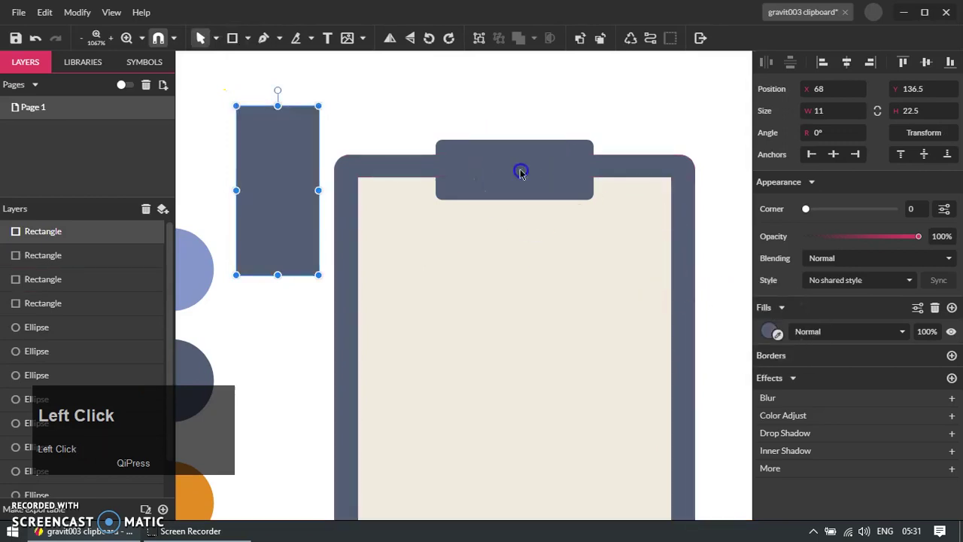
# Fully round the corners of the upright slate-blue rectangle to make a capsule
pyautogui.click(316, 132)
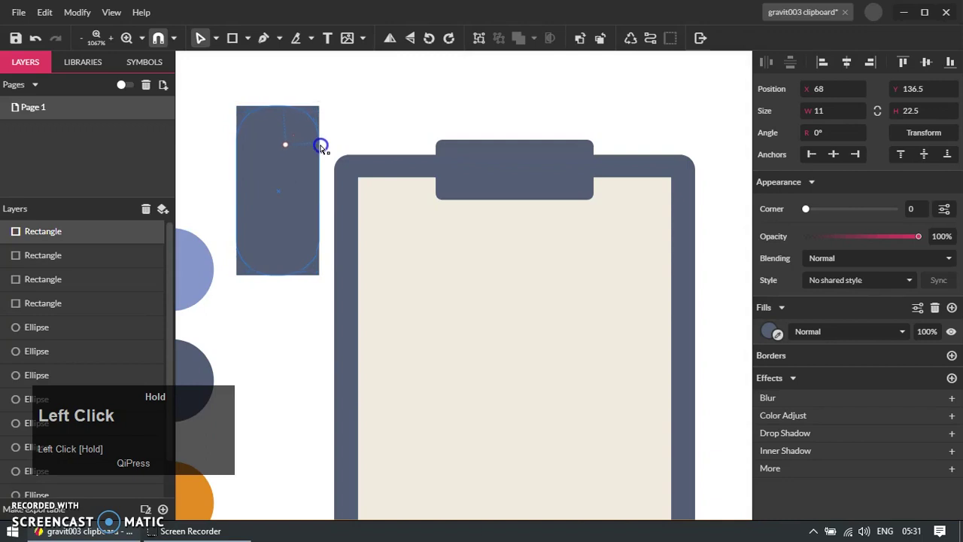
pyautogui.moveTo(320, 145); pyautogui.dragTo(323, 144)
pyautogui.click(341, 131)
# Draw a 31 × 20.5 px rectangle over the capsule's lower half and fill it with the darker orange palette colour
pyautogui.press('r')
pyautogui.moveTo(192, 185); pyautogui.dragTo(423, 338)
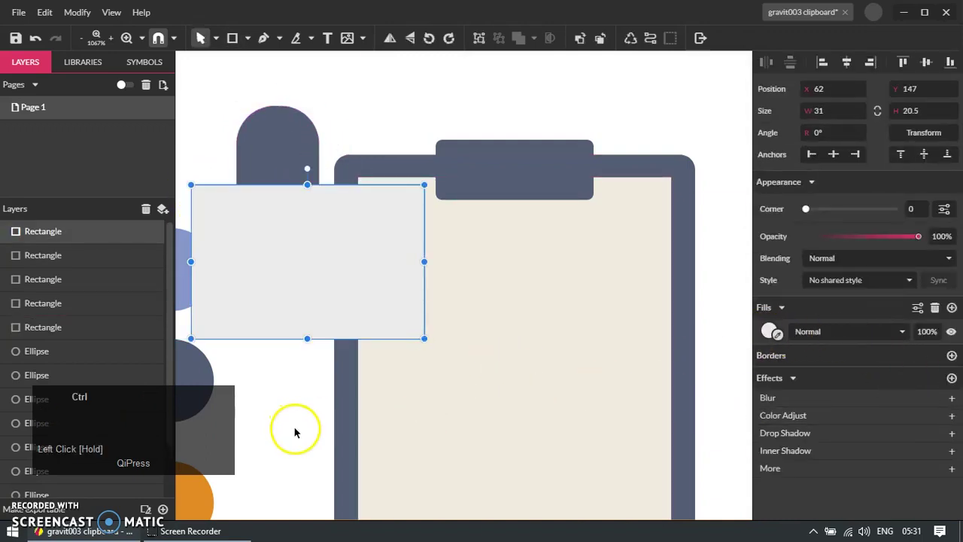
pyautogui.scroll(-1, 293, 431)
pyautogui.click(778, 334)
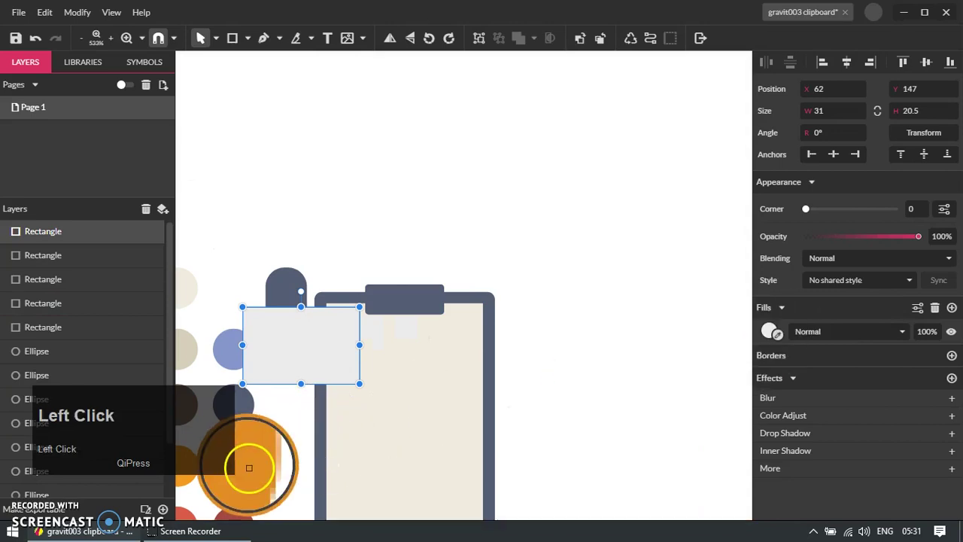
pyautogui.click(244, 471)
pyautogui.click(332, 245)
# Reposition the capsule and the orange rectangle in the empty area so the rectangle covers the capsule's lower half
pyautogui.press('space')
pyautogui.moveTo(488, 332); pyautogui.dragTo(646, 291)
pyautogui.scroll(1, 401, 303)
pyautogui.moveTo(502, 185); pyautogui.dragTo(456, 143)
pyautogui.moveTo(541, 286); pyautogui.dragTo(482, 238)
# Subtract the orange rectangle from the capsule and convert the resulting arched shape to a path
pyautogui.keyDown('shift'); pyautogui.click(450, 131); pyautogui.keyUp('shift')
pyautogui.click(535, 38)
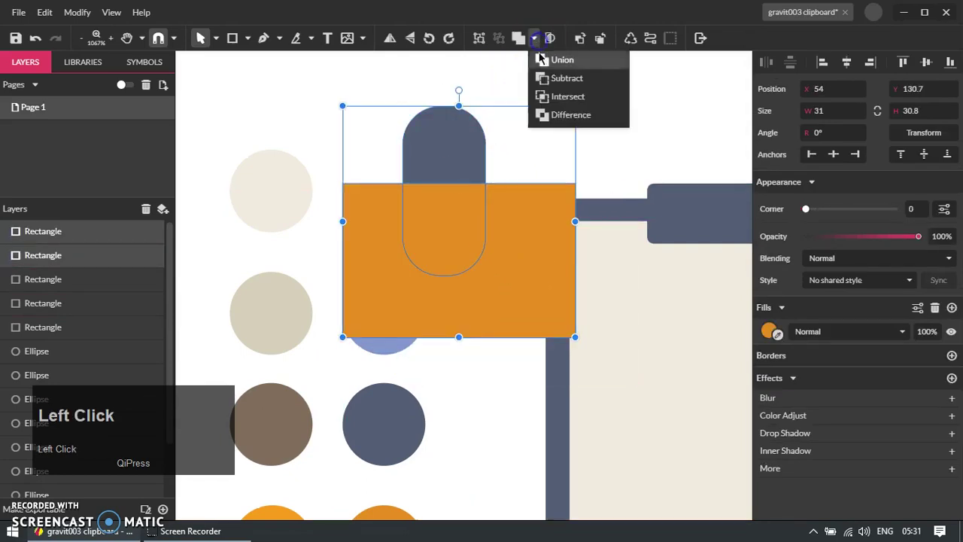
pyautogui.click(563, 77)
pyautogui.click(495, 142)
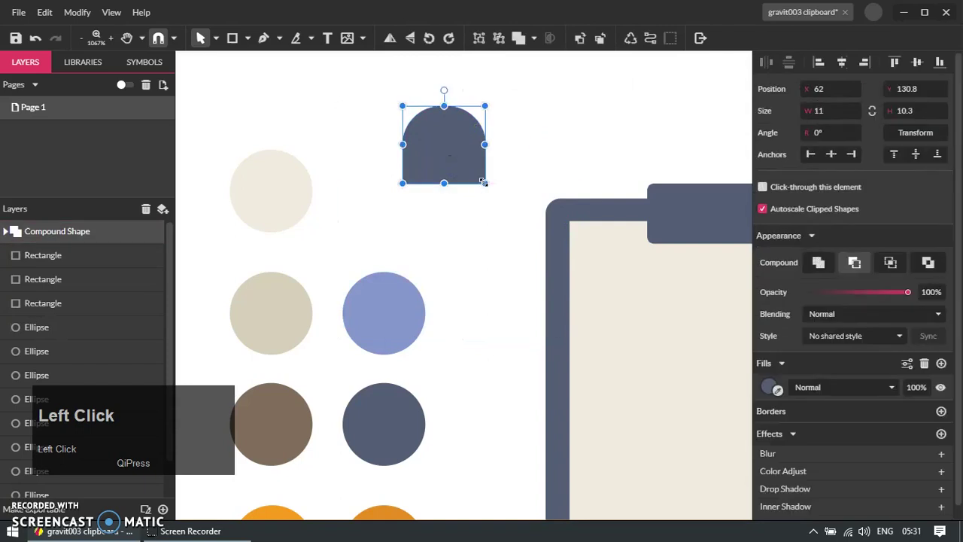
pyautogui.hotkey('ctrl', 'shift', 'p')
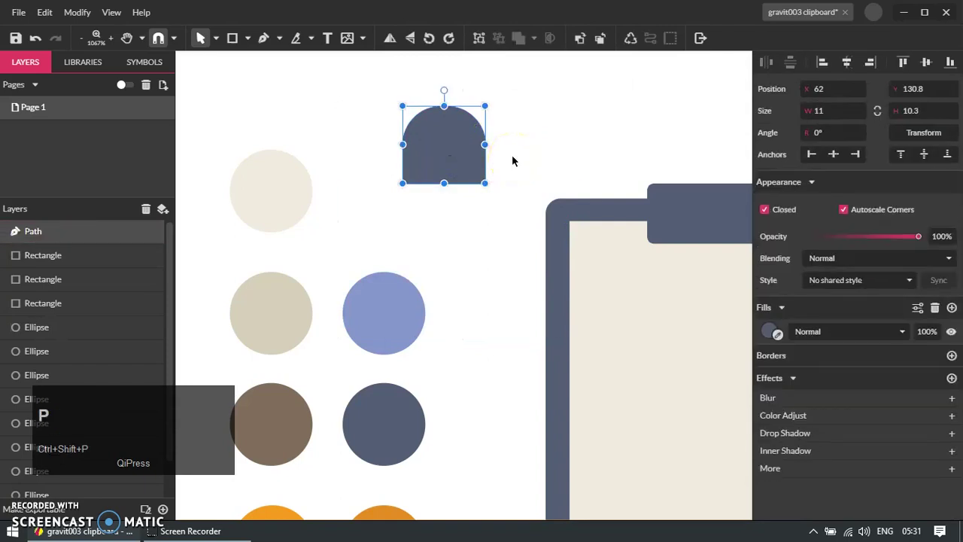
pyautogui.click(513, 157)
# Enlarge the arched shape to about 19.6 × 18.3 px and move it onto the top of the clip base
pyautogui.click(444, 157)
pyautogui.moveTo(485, 183); pyautogui.dragTo(550, 244)
pyautogui.scroll(-3, 438, 201)
pyautogui.moveTo(456, 201); pyautogui.dragTo(550, 183)
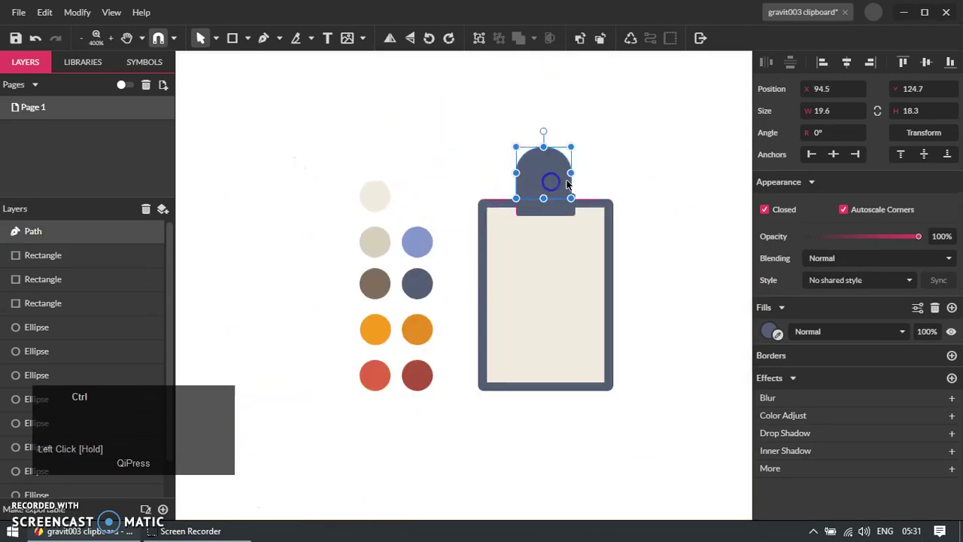
# Shrink the arched shape to about 11 × 10.3 px and lower it so it overlaps the clip base
pyautogui.scroll(1, 568, 181)
pyautogui.moveTo(576, 113); pyautogui.dragTo(534, 167)
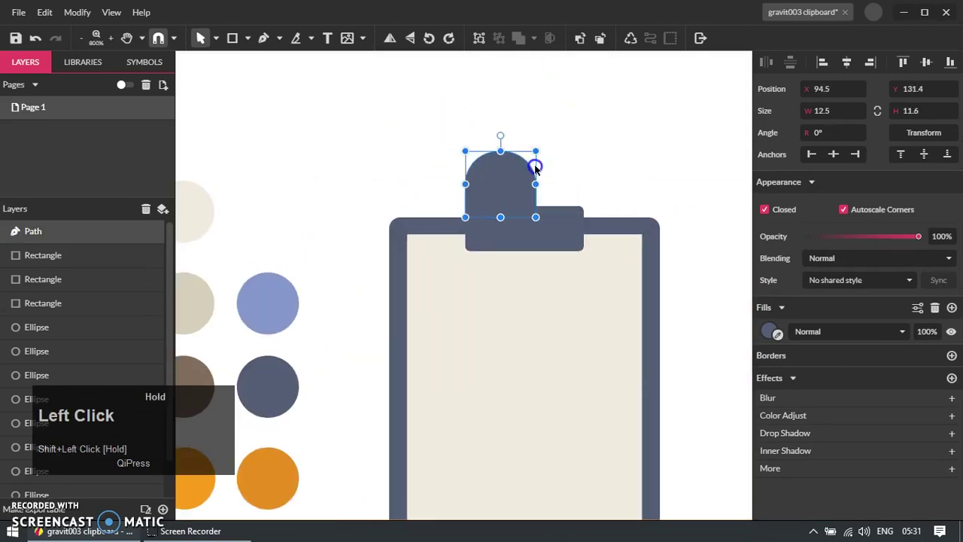
pyautogui.scroll(2, 574, 182)
pyautogui.moveTo(473, 201); pyautogui.dragTo(505, 219)
pyautogui.moveTo(548, 155); pyautogui.dragTo(525, 167)
# Centre the arched shape and the clip base horizontally with each other
pyautogui.keyDown('shift'); pyautogui.click(558, 236); pyautogui.keyUp('shift')
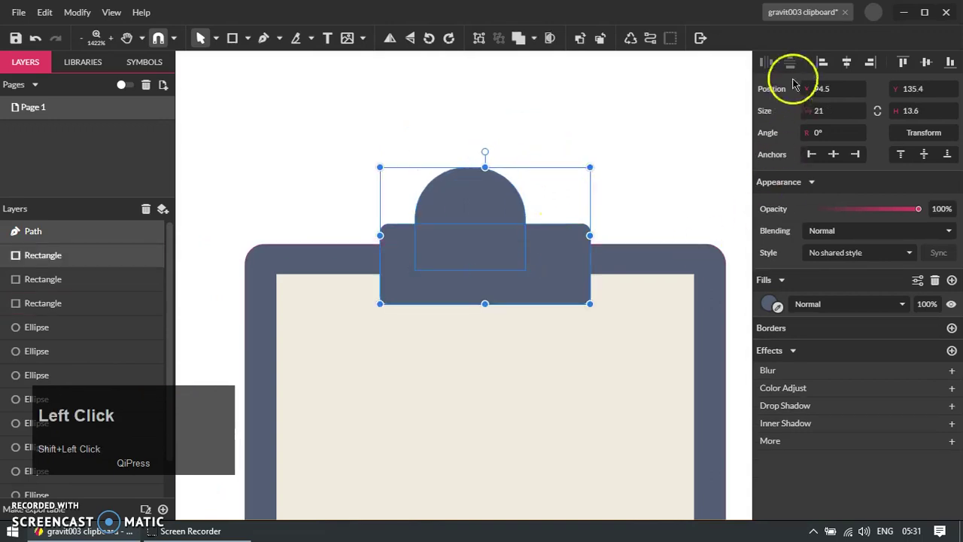
pyautogui.click(847, 61)
pyautogui.keyDown('ctrl'); pyautogui.scroll(-2, 564, 191); pyautogui.keyUp('ctrl')
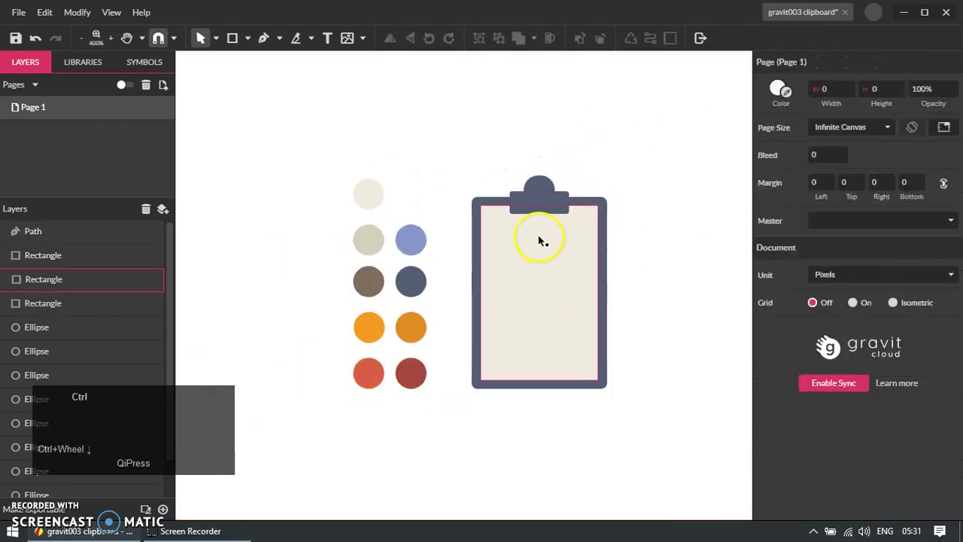
# Fill both the arched shape and the clip base with the light blue palette colour
pyautogui.keyDown('ctrl'); pyautogui.scroll(1, 560, 181); pyautogui.keyUp('ctrl')
pyautogui.click(560, 179)
pyautogui.keyDown('shift'); pyautogui.click(583, 167); pyautogui.keyUp('shift')
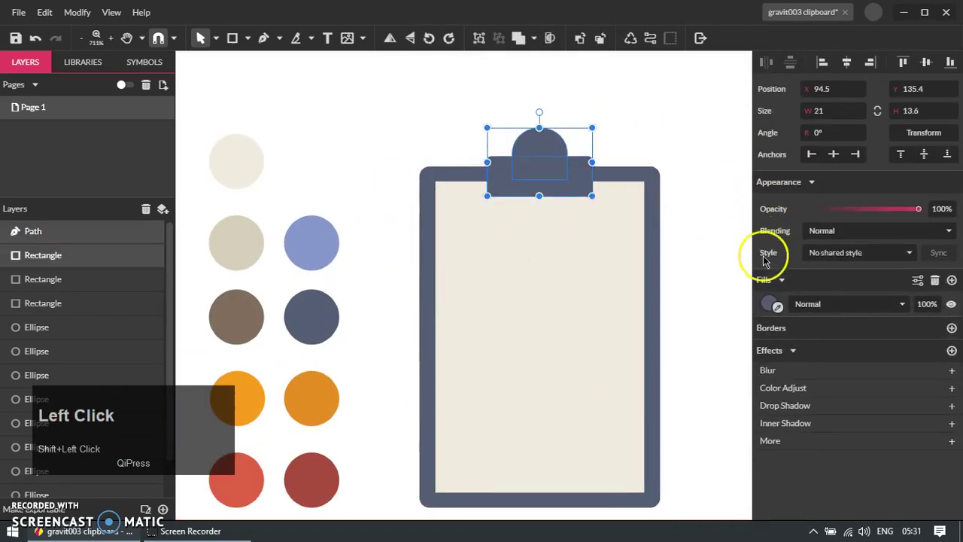
pyautogui.click(316, 245)
pyautogui.click(483, 144)
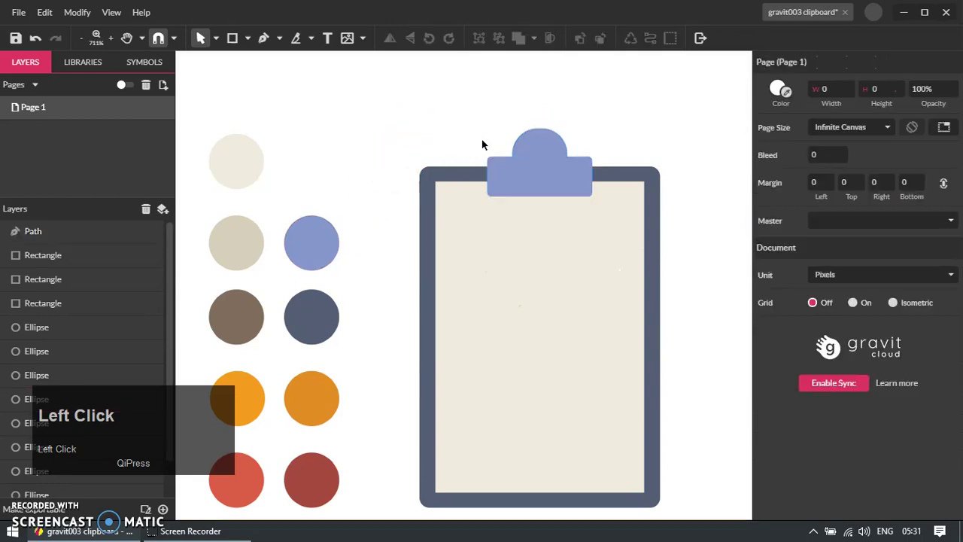
# Draw a 5 × 5 px circle and place it inside the clip's arched top
pyautogui.keyDown('ctrl'); pyautogui.scroll(1, 529, 155); pyautogui.keyUp('ctrl')
pyautogui.keyDown('ctrl'); pyautogui.scroll(1, 530, 152); pyautogui.keyUp('ctrl')
pyautogui.press('e')
pyautogui.moveTo(532, 119); pyautogui.dragTo(605, 190)
pyautogui.moveTo(580, 160); pyautogui.dragTo(570, 145)
# Centre the circle horizontally in the arched shape and nudge it down 1 px
pyautogui.keyDown('shift'); pyautogui.click(611, 159); pyautogui.keyUp('shift')
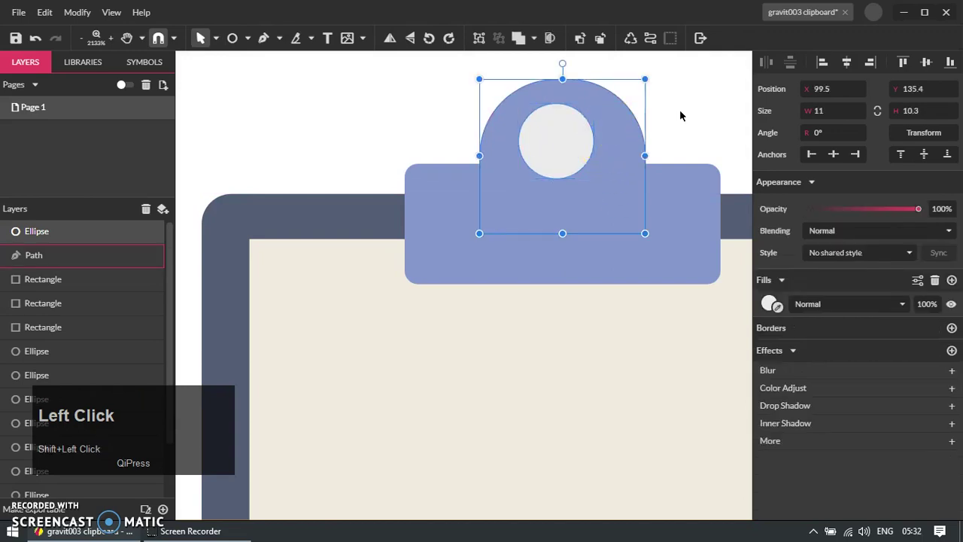
pyautogui.click(847, 63)
pyautogui.click(677, 79)
pyautogui.click(569, 151)
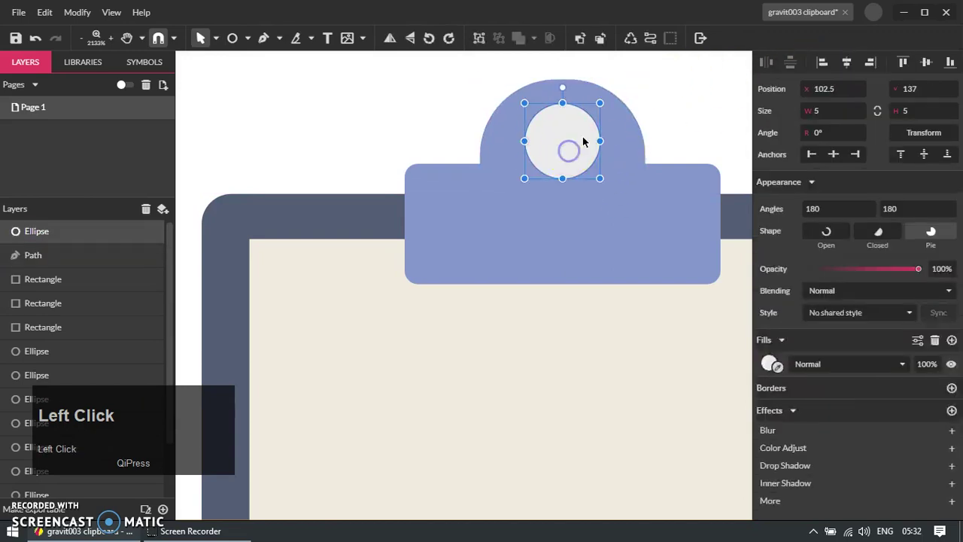
pyautogui.press('Down')
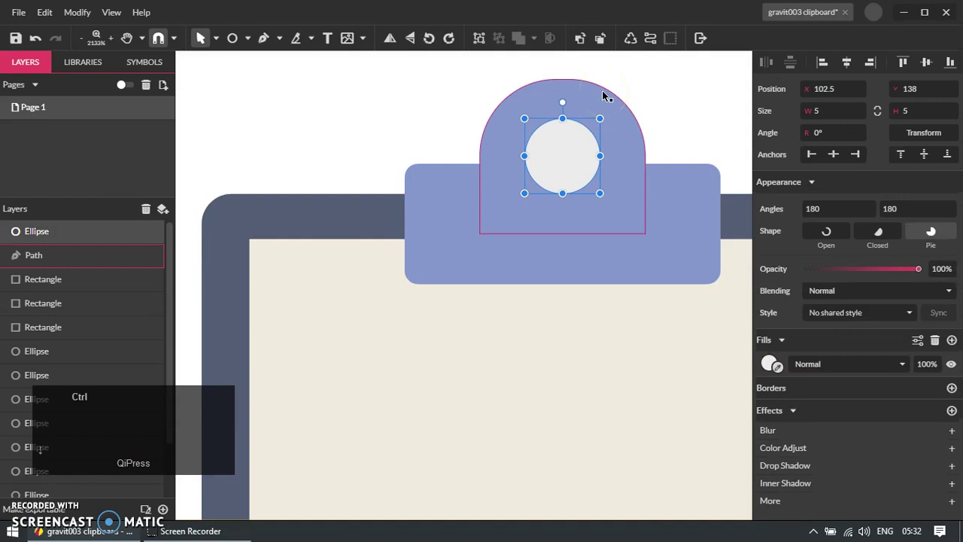
# Fill the clip's circle with the slate-blue colour sampled from the board
pyautogui.scroll(-3, 603, 96)
pyautogui.click(624, 104)
pyautogui.click(580, 151)
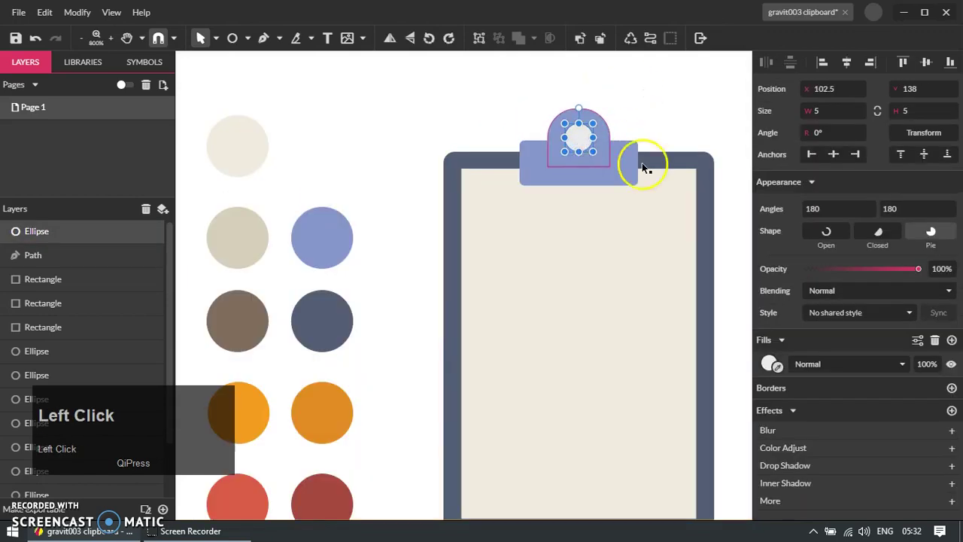
pyautogui.click(777, 368)
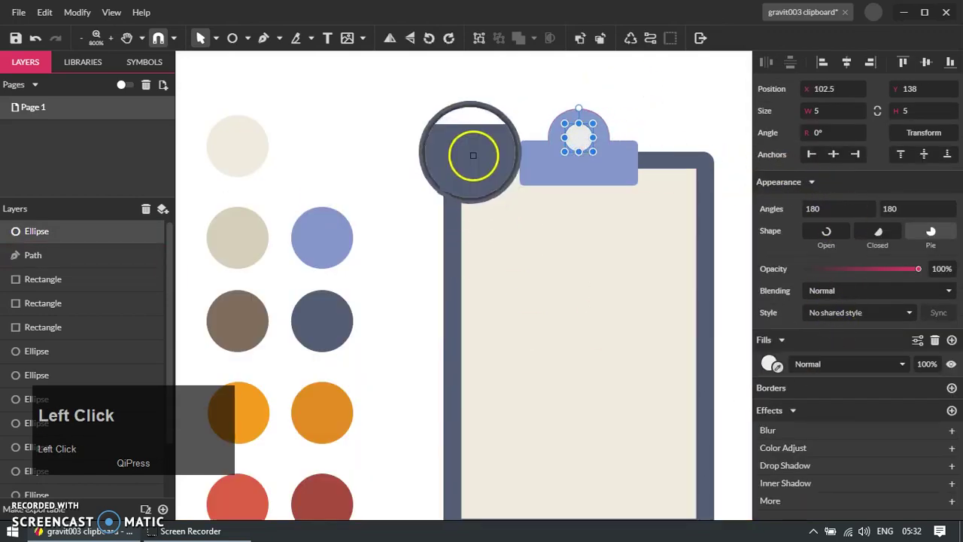
pyautogui.click(474, 156)
pyautogui.click(492, 105)
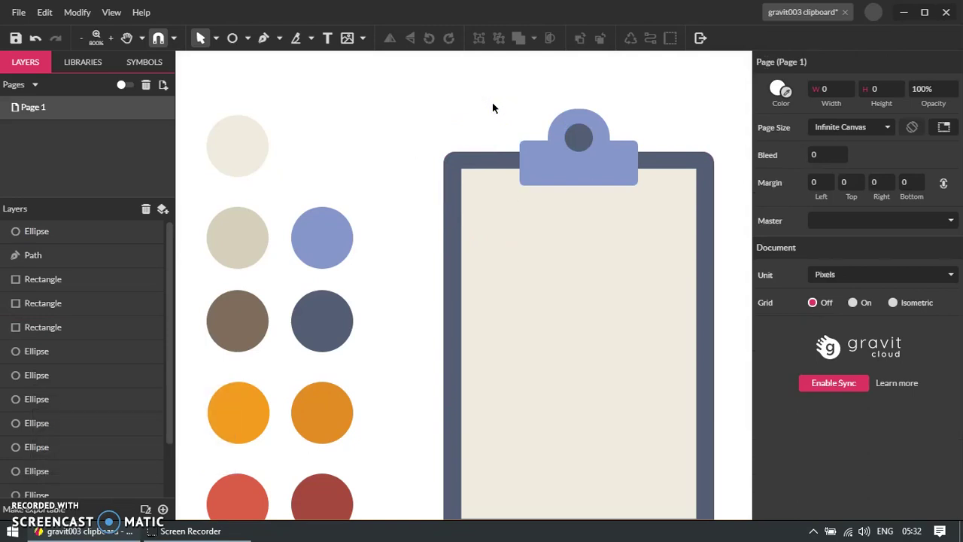
# Draw a 24 × 3 px text-line bar on the upper part of the paper and fill it with the beige palette colour
pyautogui.scroll(-4, 477, 184)
pyautogui.scroll(4, 472, 238)
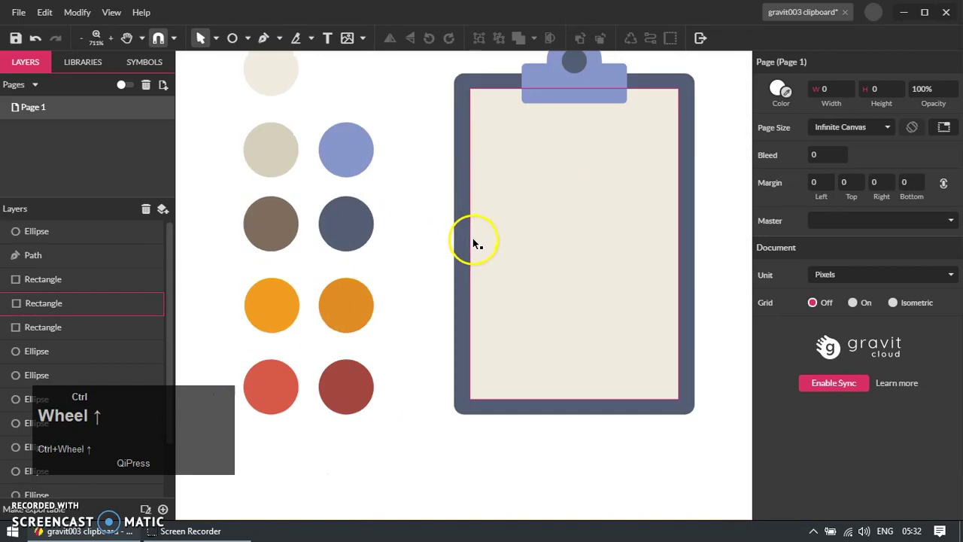
pyautogui.press('r')
pyautogui.moveTo(489, 154); pyautogui.dragTo(610, 169)
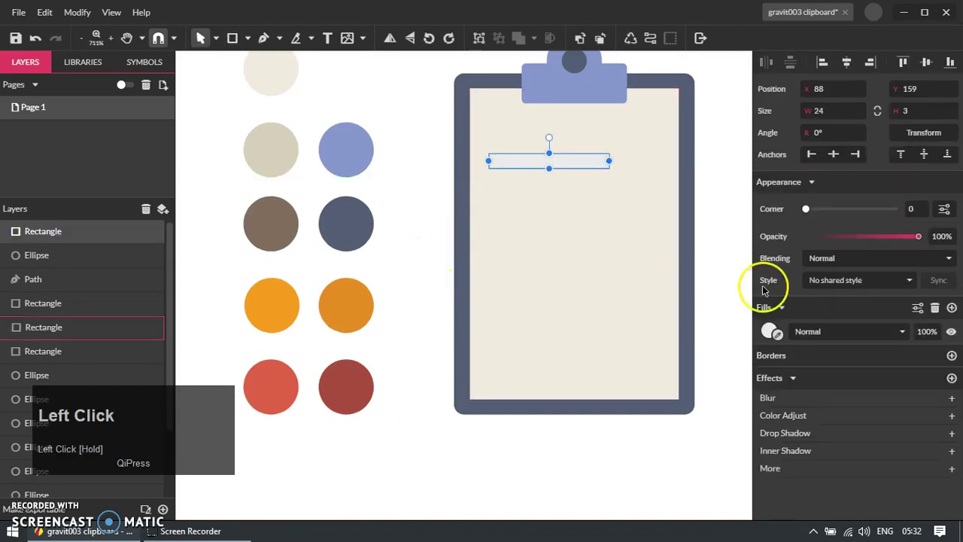
pyautogui.click(277, 153)
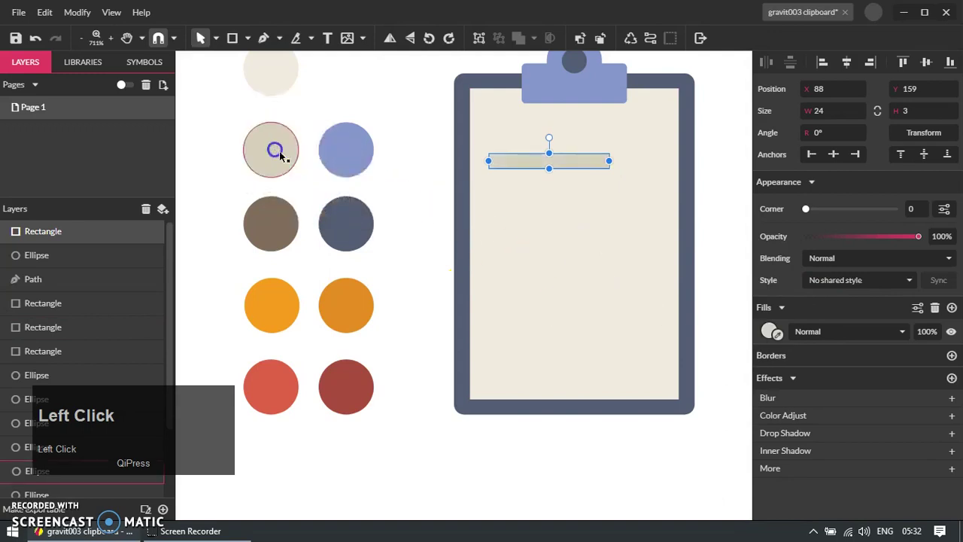
pyautogui.click(424, 149)
# Duplicate the beige bar and place the copy 4 px directly below it
pyautogui.click(563, 162)
pyautogui.hotkey('ctrl', 'd')
pyautogui.moveTo(590, 165); pyautogui.dragTo(590, 192)
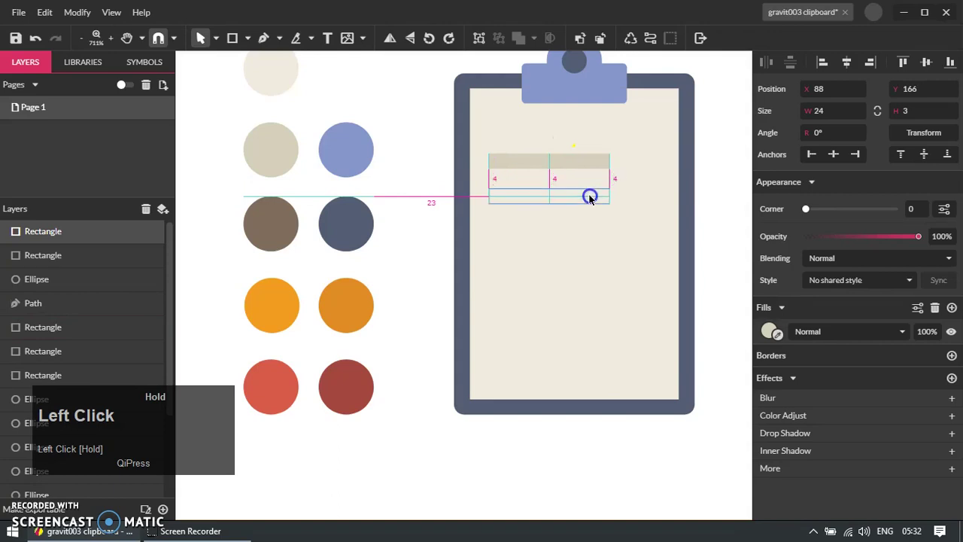
# Place the copied beige bar at Y 164.5 and duplicate it at the same spacing as a third bar
pyautogui.moveTo(590, 192); pyautogui.dragTo(591, 193)
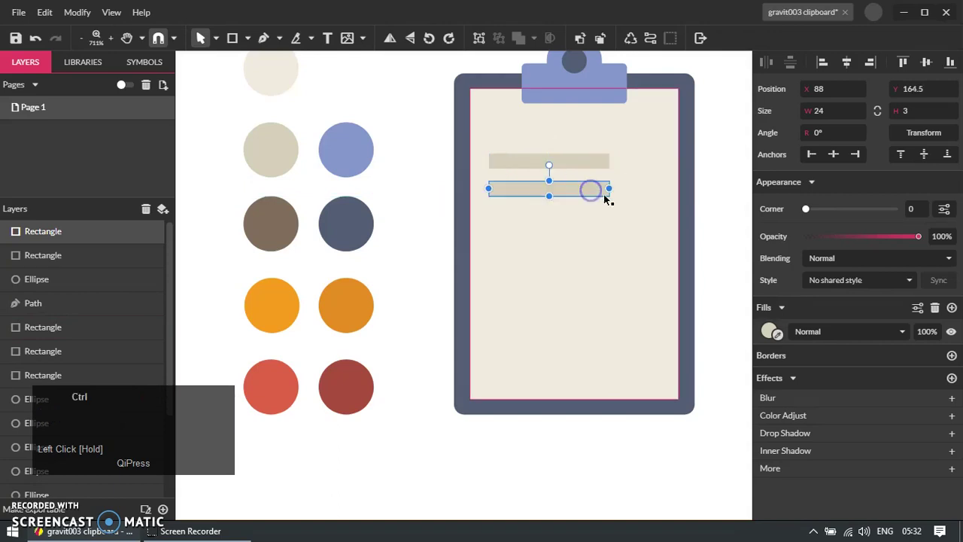
pyautogui.hotkey('ctrl', 'd')
# Widen the middle beige bar to the right so it is 33 px wide
pyautogui.scroll(1, 631, 201)
pyautogui.click(557, 189)
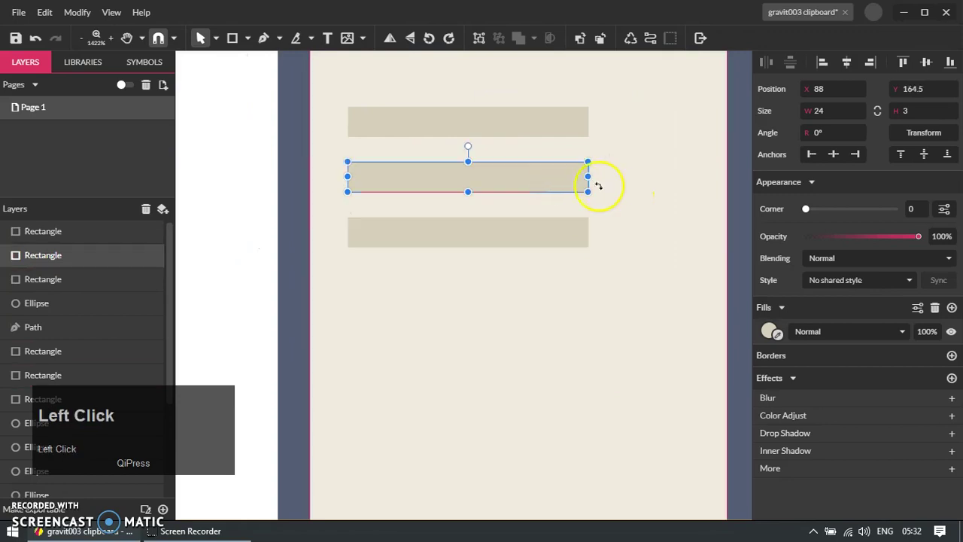
pyautogui.moveTo(676, 177); pyautogui.dragTo(674, 177)
# Fully round the corners of all three beige text-line bars
pyautogui.doubleClick(660, 178)
pyautogui.click(553, 126)
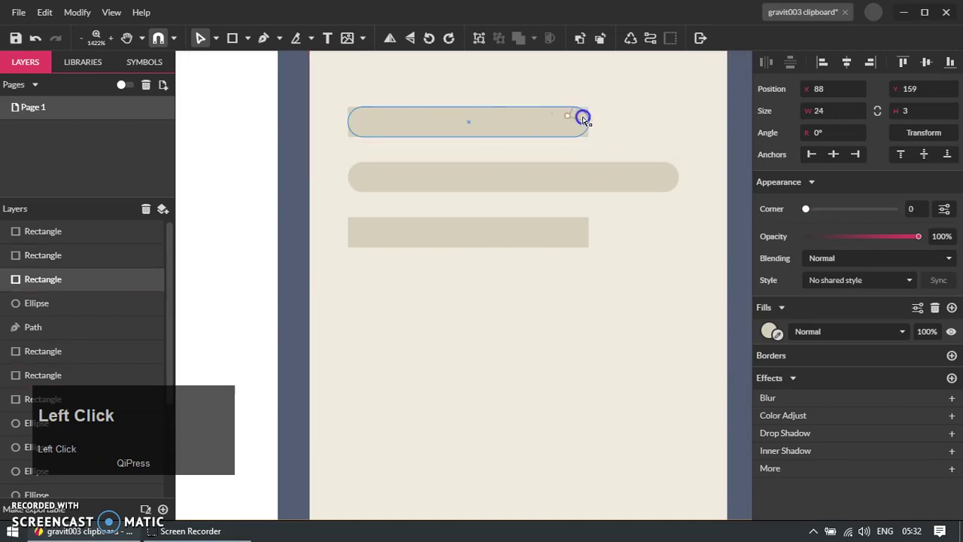
pyautogui.moveTo(584, 123); pyautogui.dragTo(585, 124)
pyautogui.click(570, 233)
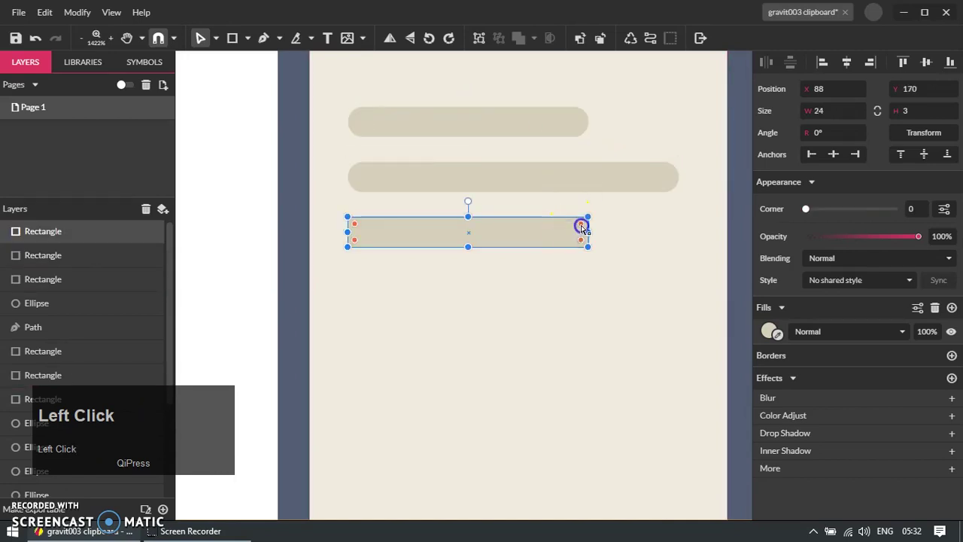
pyautogui.moveTo(584, 239); pyautogui.dragTo(584, 238)
# Group the three rounded text-line bars and duplicate the group
pyautogui.scroll(-4, 498, 225)
pyautogui.click(396, 237)
pyautogui.moveTo(422, 242); pyautogui.dragTo(567, 185)
pyautogui.hotkey('ctrl', 'z')
pyautogui.click(401, 247)
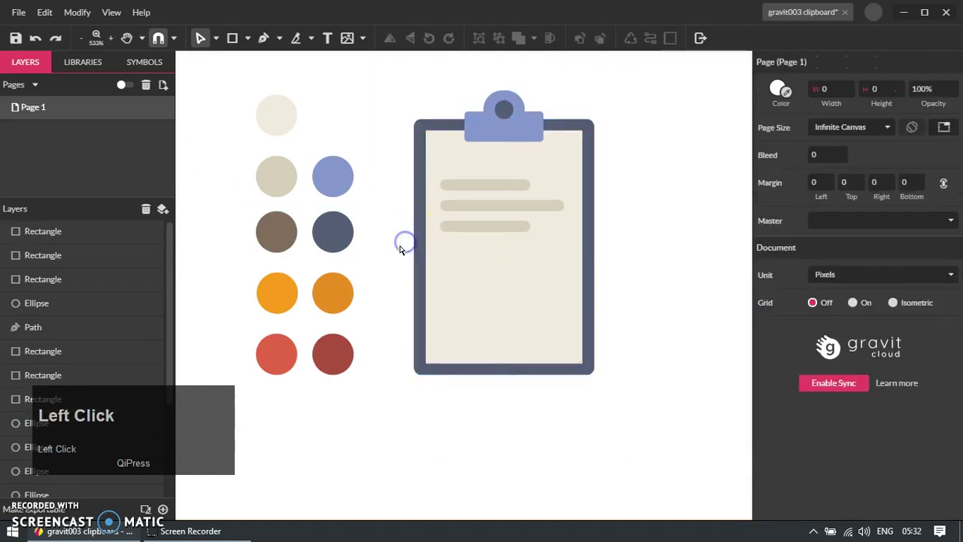
pyautogui.moveTo(401, 246); pyautogui.dragTo(591, 168)
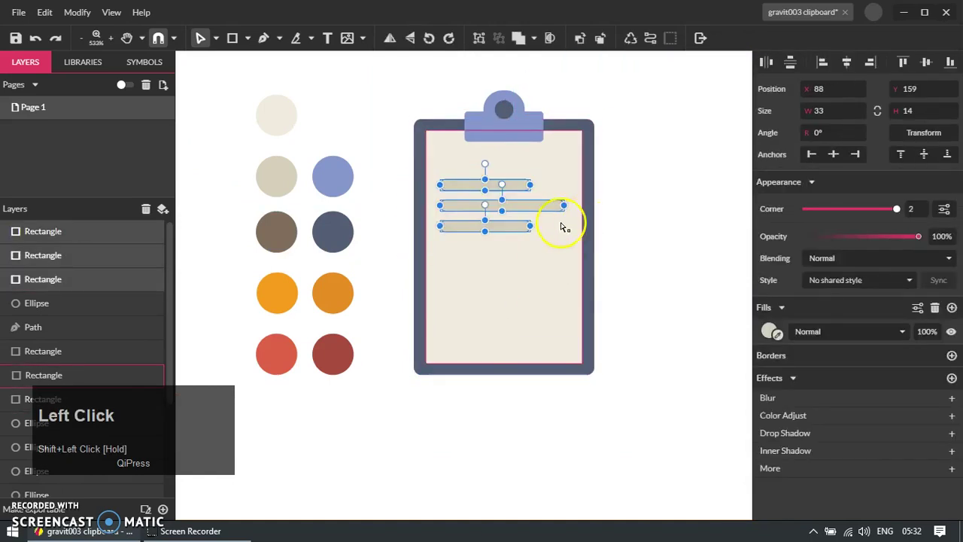
pyautogui.hotkey('ctrl', 'g')
pyautogui.hotkey('ctrl', 'd')
pyautogui.moveTo(521, 186); pyautogui.dragTo(516, 246)
pyautogui.hotkey('ctrl', 'z')
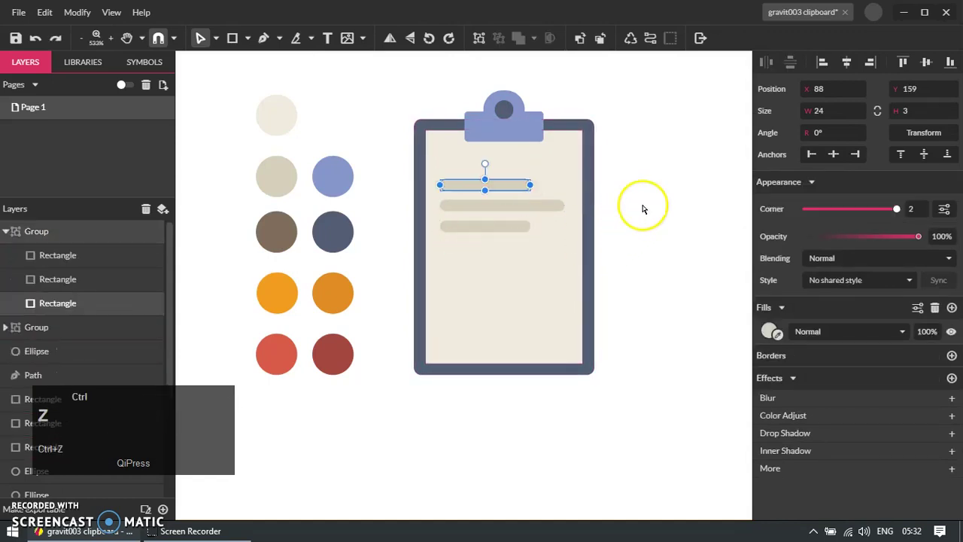
pyautogui.click(651, 199)
pyautogui.moveTo(538, 209); pyautogui.dragTo(603, 241)
pyautogui.hotkey('ctrl', 'z')
pyautogui.click(656, 214)
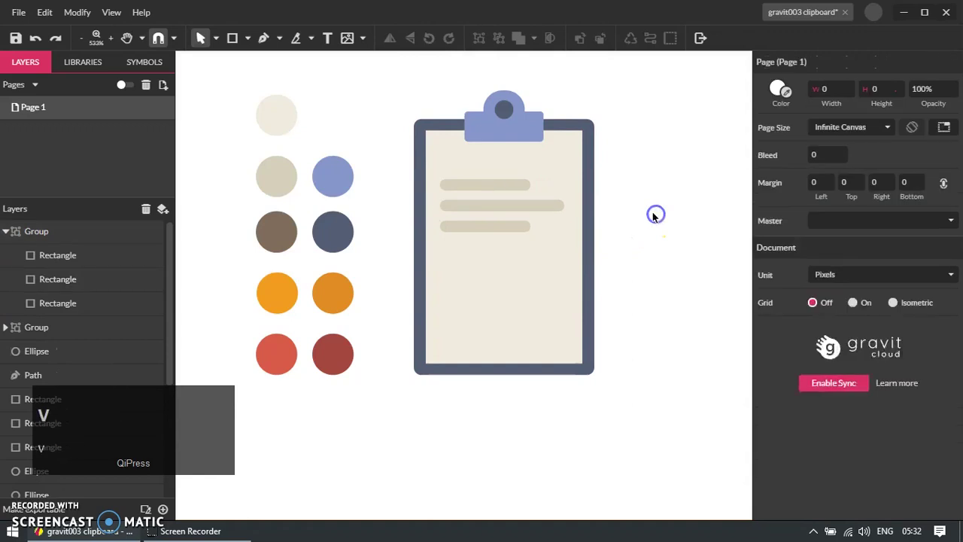
pyautogui.moveTo(507, 210); pyautogui.dragTo(591, 250)
pyautogui.hotkey('ctrl', 'z')
# Move the duplicated bar group straight down to Y 176.8, below the first group
pyautogui.moveTo(544, 213); pyautogui.dragTo(537, 273)
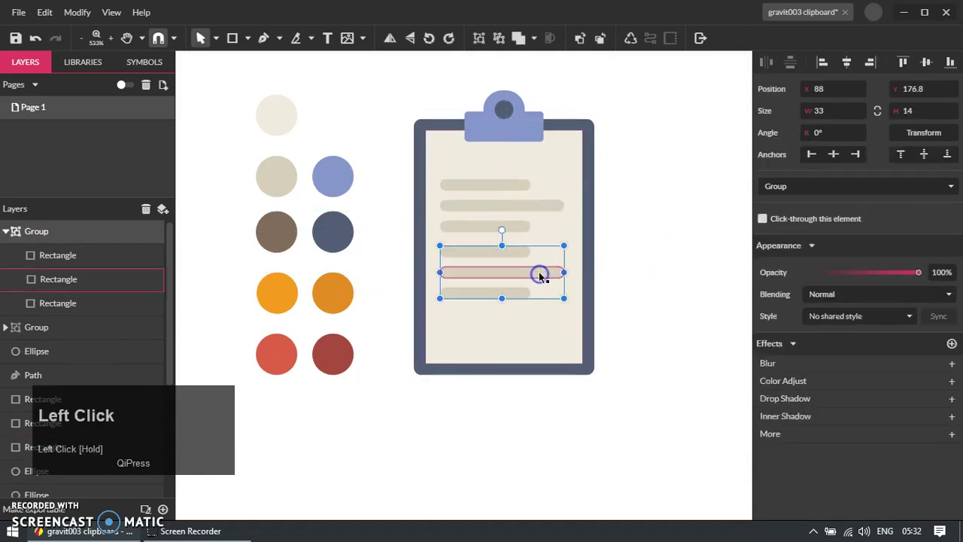
pyautogui.click(656, 264)
pyautogui.click(525, 283)
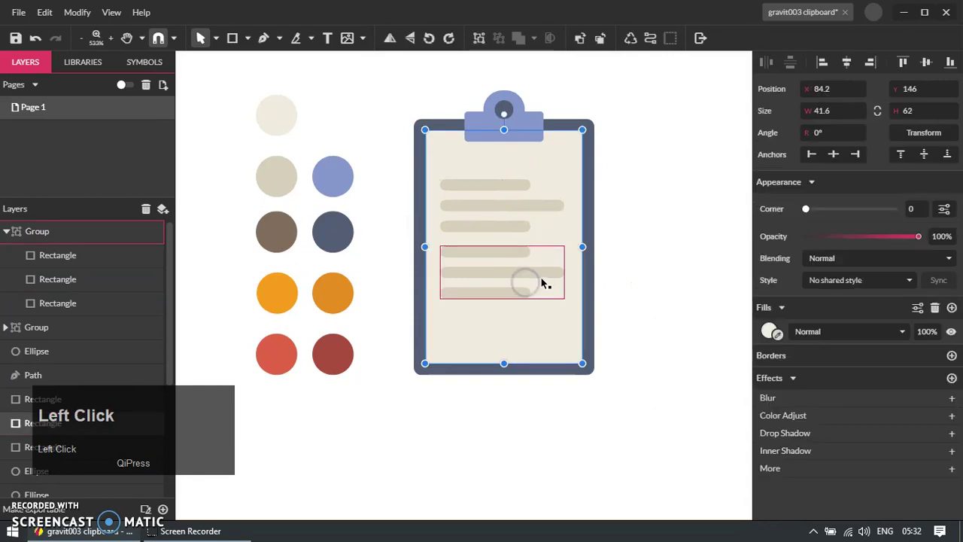
pyautogui.click(541, 277)
pyautogui.click(636, 253)
pyautogui.click(545, 277)
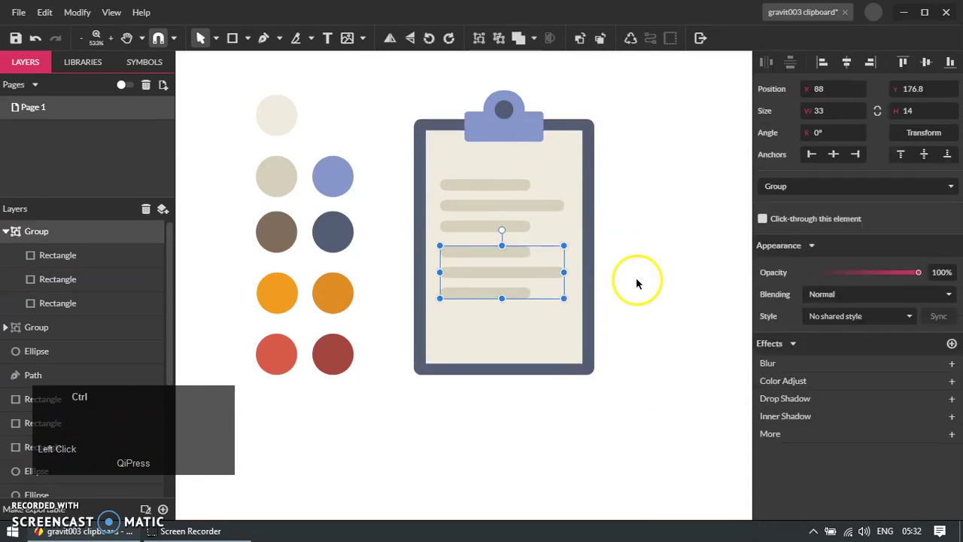
pyautogui.hotkey('ctrl', 'd')
pyautogui.moveTo(525, 274); pyautogui.dragTo(535, 339)
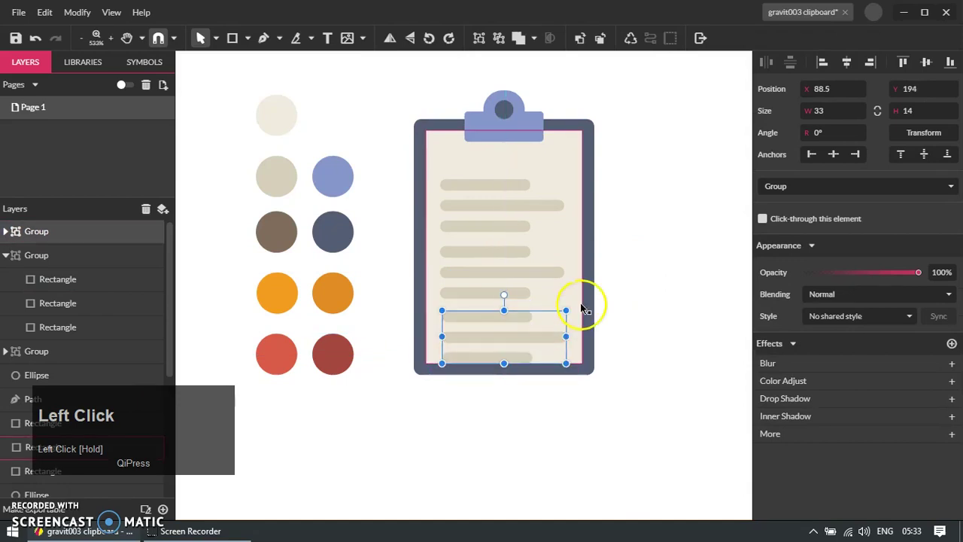
pyautogui.press('Delete')
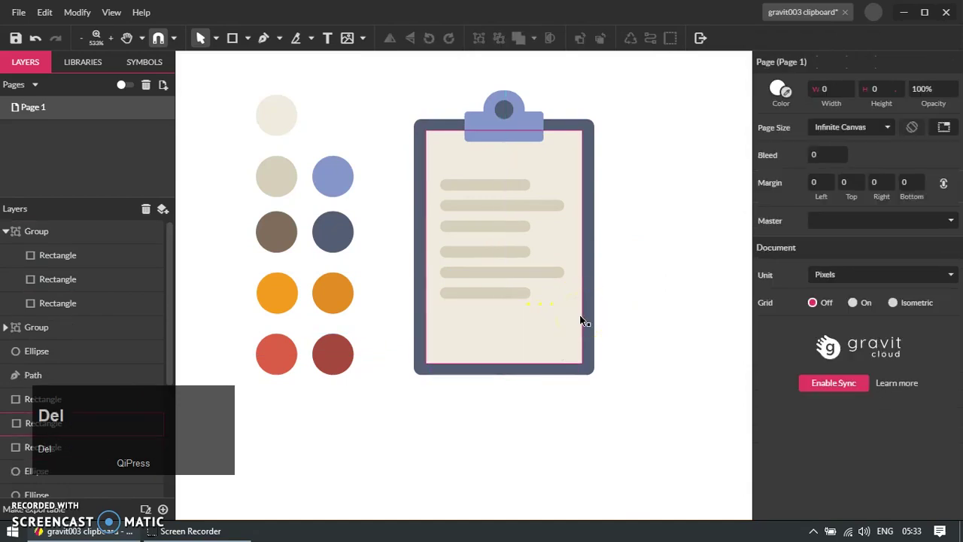
# Delete the uppermost bar of the second group and move its remaining two bars up beneath the first group
pyautogui.click(487, 251)
pyautogui.press('Delete')
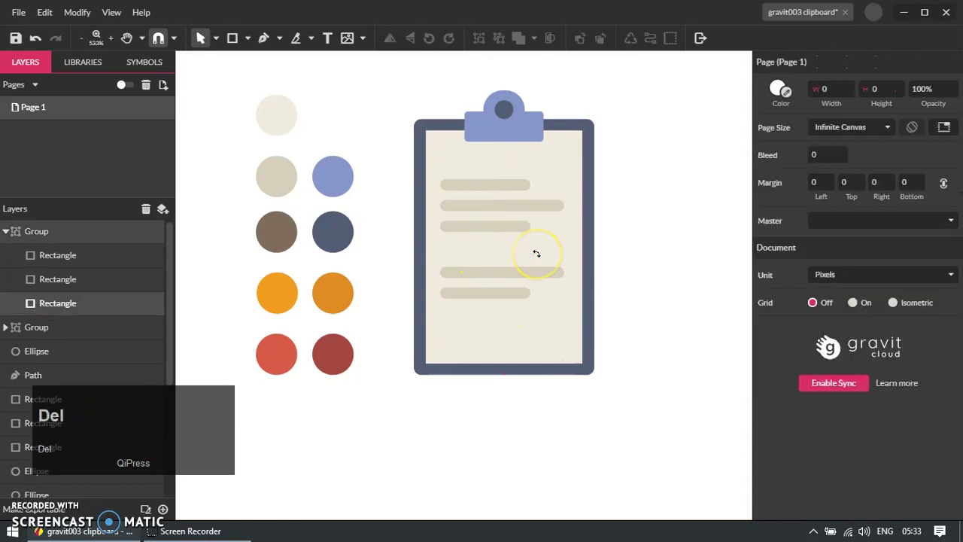
pyautogui.moveTo(524, 272); pyautogui.dragTo(537, 254)
pyautogui.click(629, 240)
pyautogui.click(631, 174)
pyautogui.moveTo(630, 174); pyautogui.dragTo(418, 298)
pyautogui.click(683, 250)
pyautogui.moveTo(388, 164); pyautogui.dragTo(624, 298)
pyautogui.click(651, 198)
pyautogui.moveTo(386, 178); pyautogui.dragTo(483, 281)
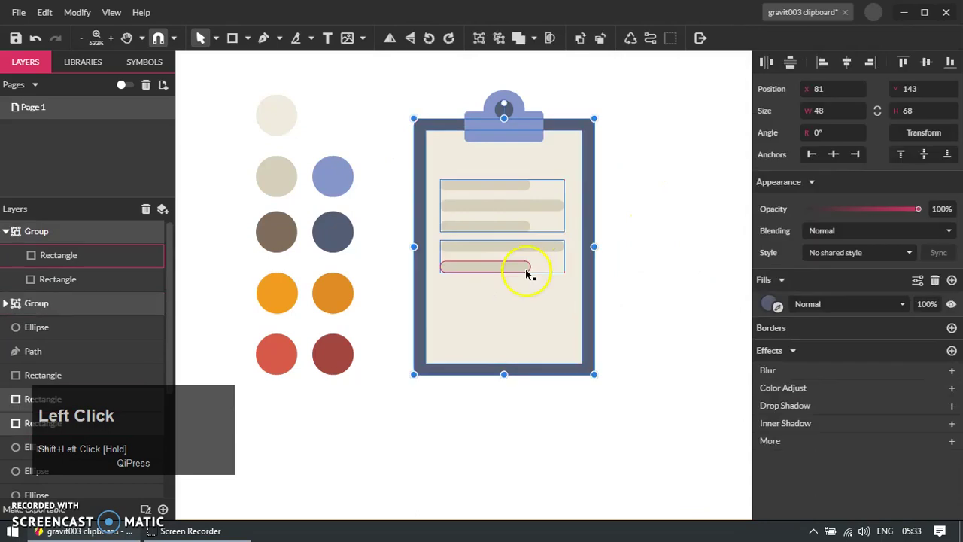
pyautogui.click(657, 231)
pyautogui.moveTo(484, 169); pyautogui.dragTo(497, 283)
pyautogui.hotkey('ctrl', 'z')
pyautogui.click(628, 230)
# Duplicate both bar groups together and place the copies straight below the existing lines
pyautogui.click(517, 210)
pyautogui.keyDown('shift'); pyautogui.click(514, 247); pyautogui.keyUp('shift')
pyautogui.hotkey('ctrl', 'd')
pyautogui.moveTo(507, 213); pyautogui.dragTo(505, 315)
# Delete the lowest bar overlapping the board's frame and the short bar at the start of the copied lines
pyautogui.click(550, 437)
pyautogui.keyDown('ctrl'); pyautogui.click(522, 378); pyautogui.keyUp('ctrl')
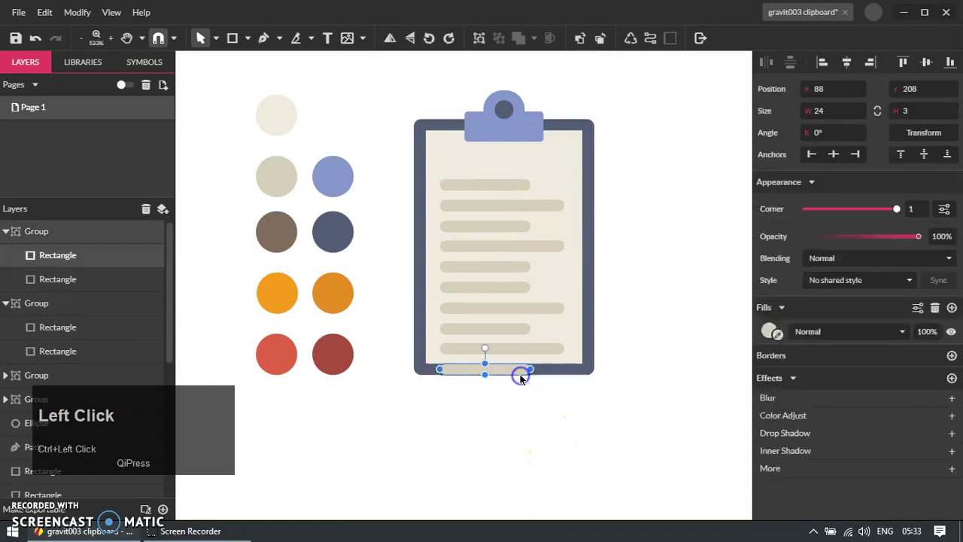
pyautogui.press('Delete')
pyautogui.keyDown('ctrl'); pyautogui.click(514, 284); pyautogui.keyUp('ctrl')
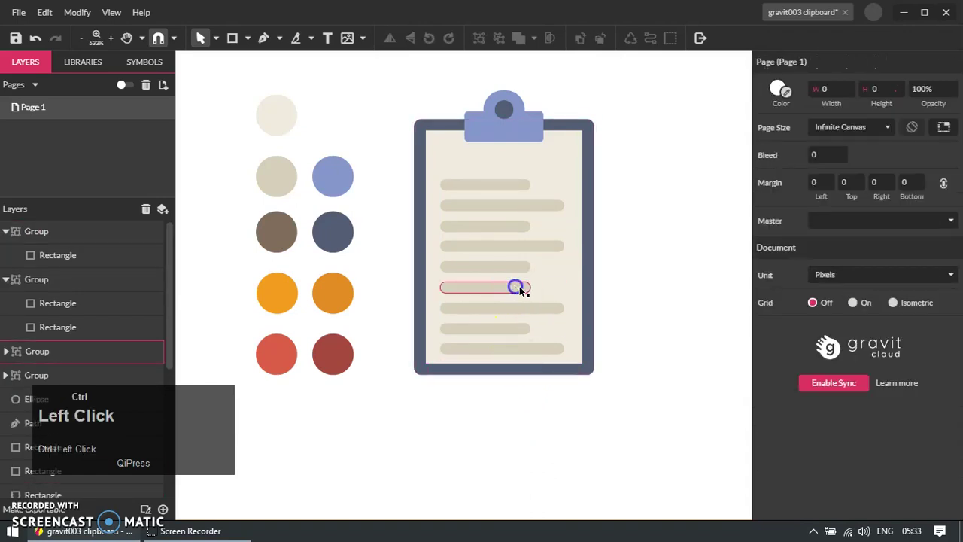
pyautogui.press('Delete')
# Ungroup all the text-line groups into individual bars
pyautogui.click(509, 234)
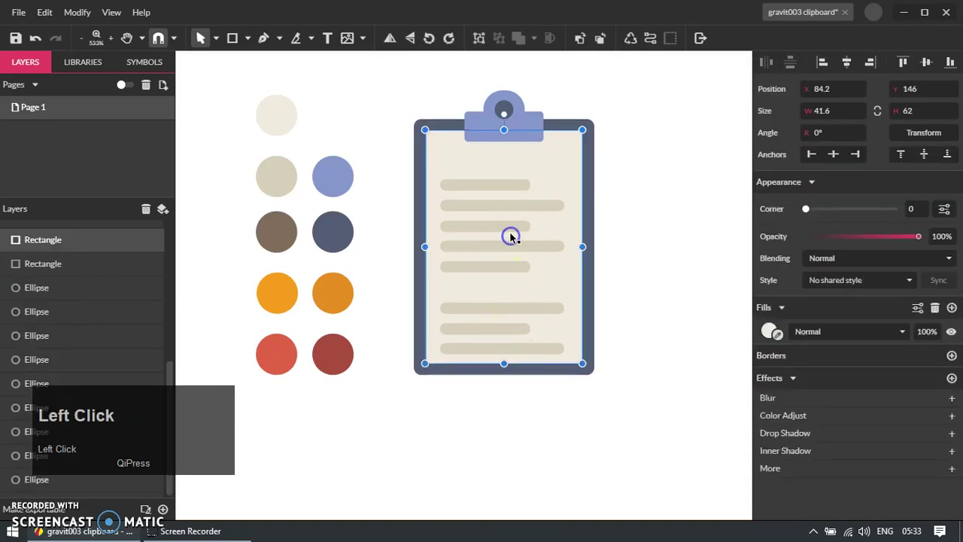
pyautogui.click(512, 230)
pyautogui.keyDown('shift'); pyautogui.click(516, 250); pyautogui.keyUp('shift')
pyautogui.keyDown('shift'); pyautogui.click(519, 308); pyautogui.keyUp('shift')
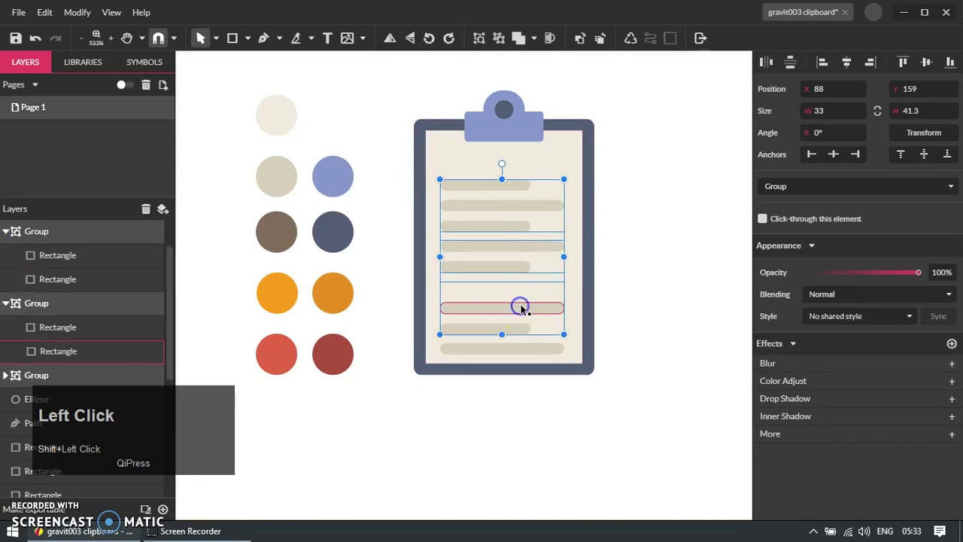
pyautogui.keyDown('shift'); pyautogui.click(517, 331); pyautogui.keyUp('shift')
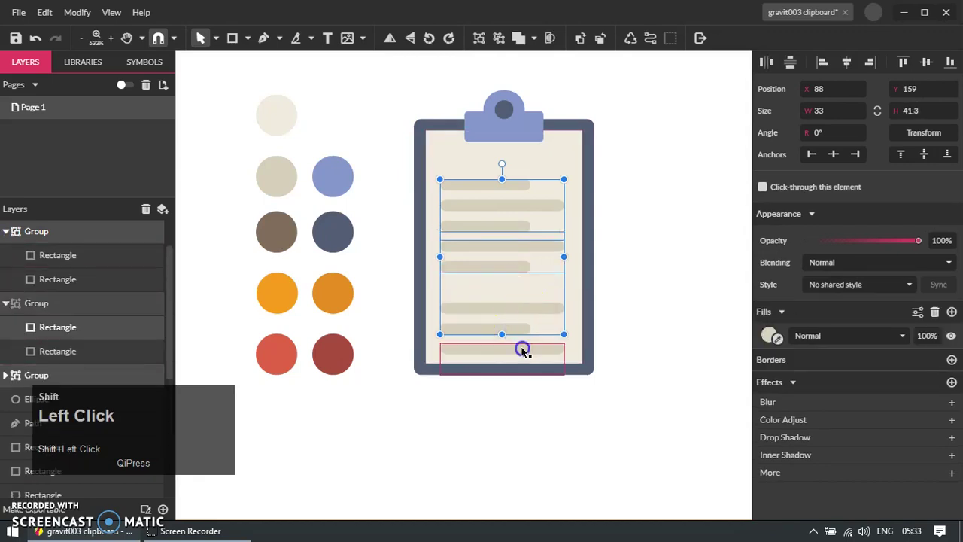
pyautogui.keyDown('shift'); pyautogui.click(523, 350); pyautogui.keyUp('shift')
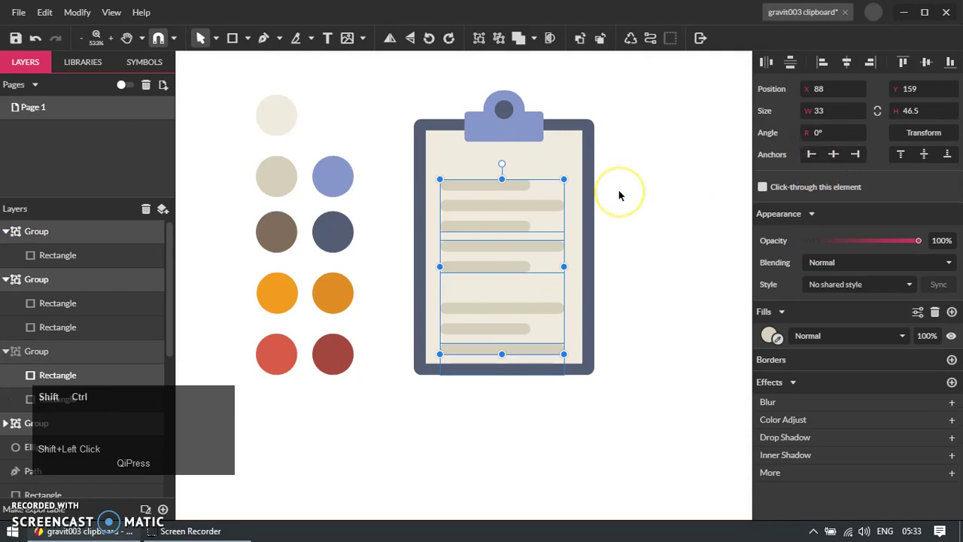
pyautogui.hotkey('ctrl', 'shift', 'g')
pyautogui.click(604, 323)
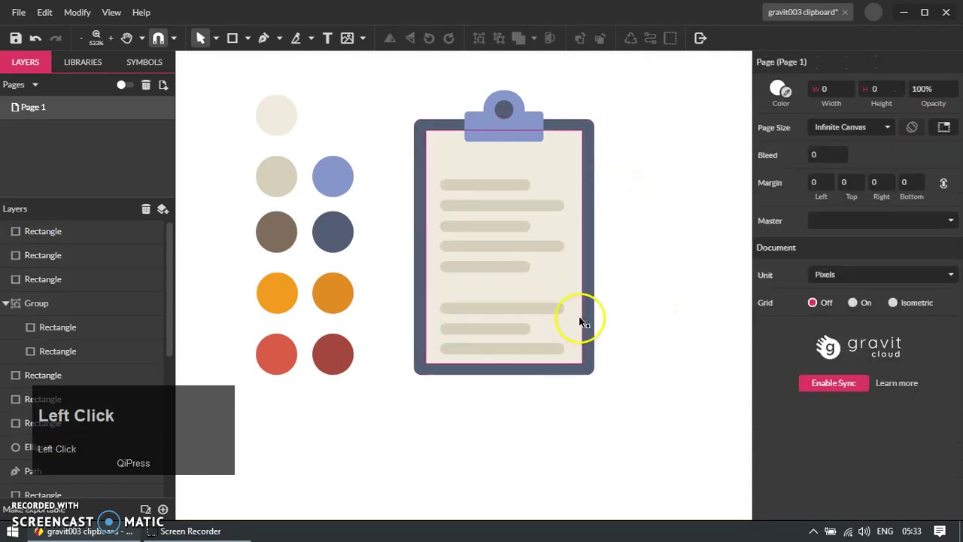
pyautogui.click(548, 314)
pyautogui.hotkey('ctrl', 'shift', 'g')
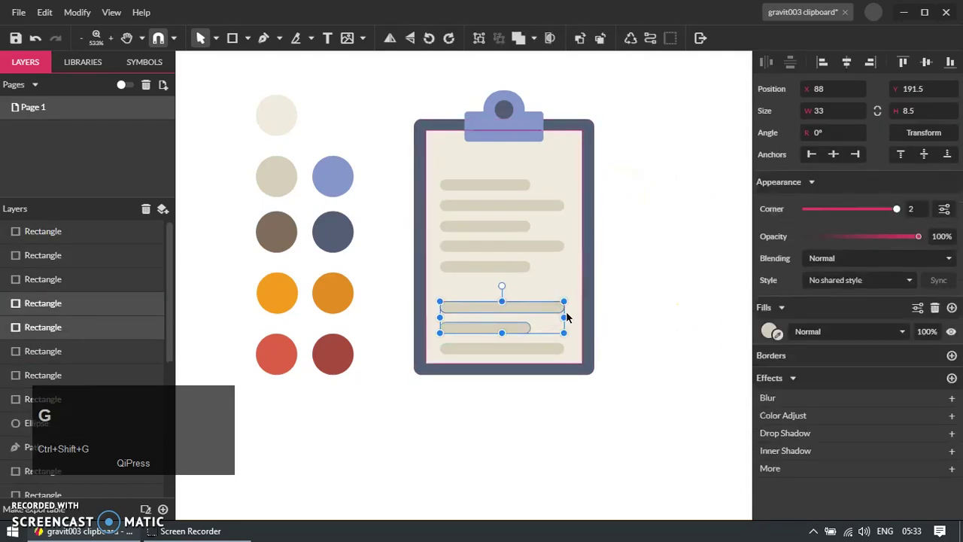
pyautogui.click(564, 239)
pyautogui.moveTo(468, 174); pyautogui.dragTo(473, 350)
pyautogui.hotkey('ctrl', 'z')
pyautogui.click(393, 193)
pyautogui.moveTo(398, 172); pyautogui.dragTo(526, 396)
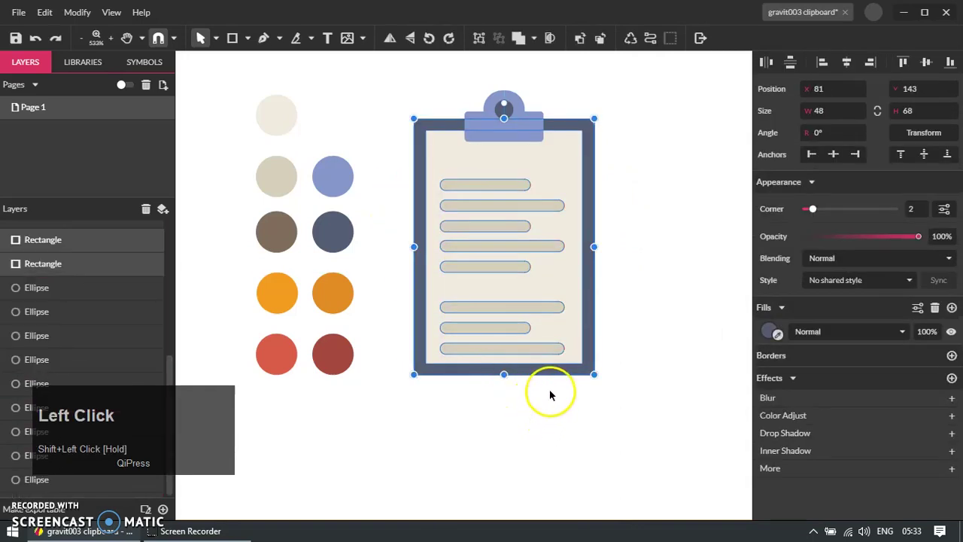
pyautogui.click(629, 327)
pyautogui.moveTo(400, 173); pyautogui.dragTo(611, 360)
pyautogui.click(639, 331)
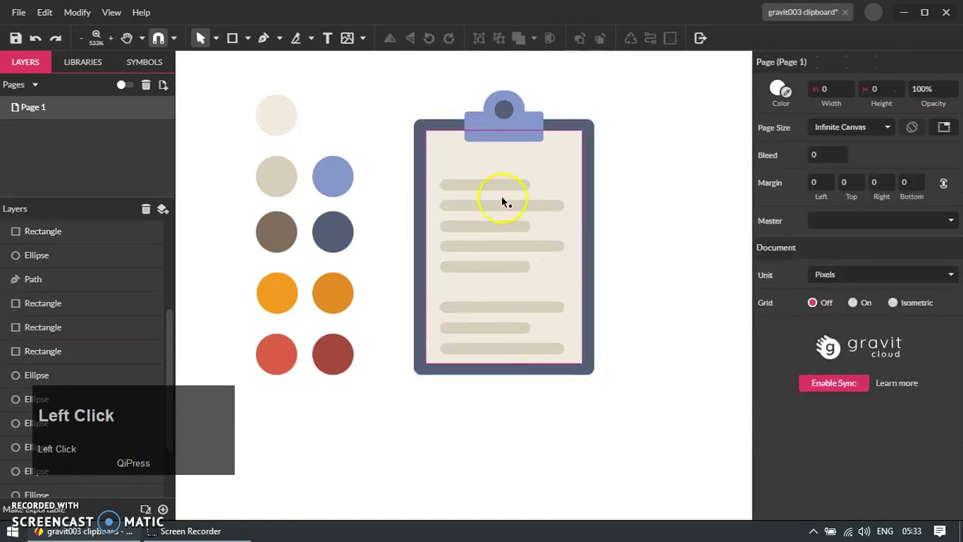
pyautogui.moveTo(393, 172); pyautogui.dragTo(599, 341)
pyautogui.moveTo(603, 355); pyautogui.dragTo(603, 354)
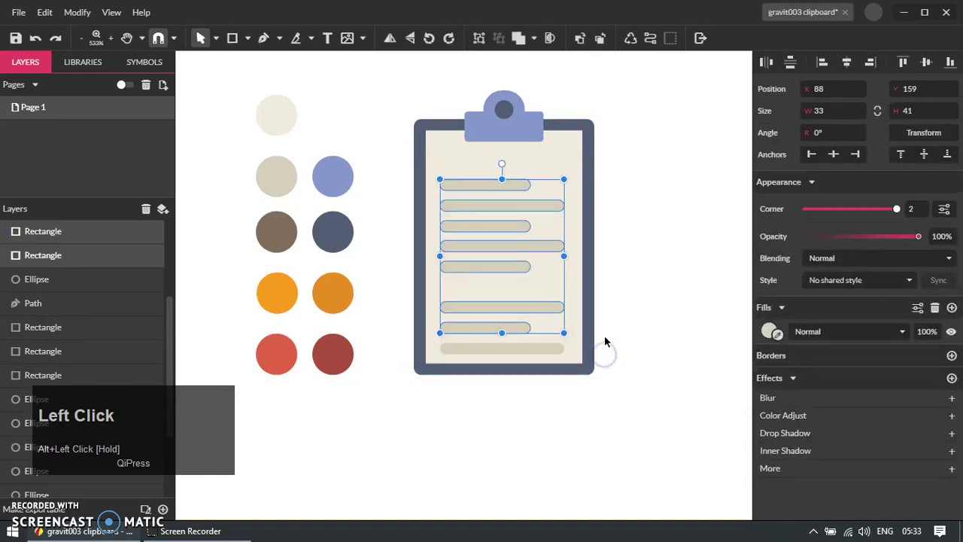
pyautogui.click(625, 317)
# Distribute the eight text-line bars evenly vertically and scale them down together to 30.5 × 43 px
pyautogui.moveTo(392, 167); pyautogui.dragTo(623, 361)
pyautogui.click(789, 60)
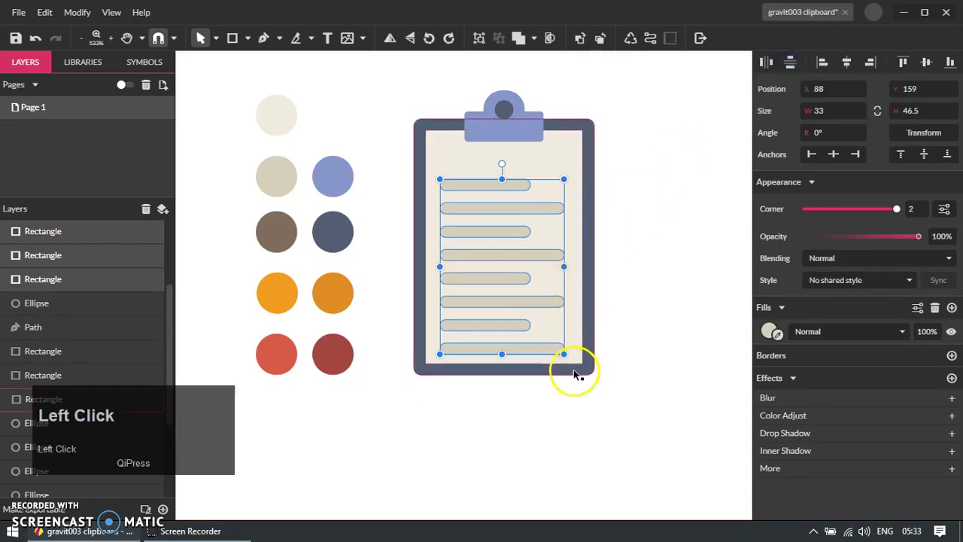
pyautogui.moveTo(564, 354)
pyautogui.mouseDown()
pyautogui.moveTo(549, 342)
pyautogui.moveTo(572, 351)
pyautogui.mouseUp()
pyautogui.keyDown('shift'); pyautogui.click(493, 336); pyautogui.keyUp('shift')
pyautogui.click(613, 308)
pyautogui.hotkey('ctrl', 'z')
# Align the eight bars along their left edges with equal vertical spacing and group them
pyautogui.moveTo(401, 168); pyautogui.dragTo(598, 348)
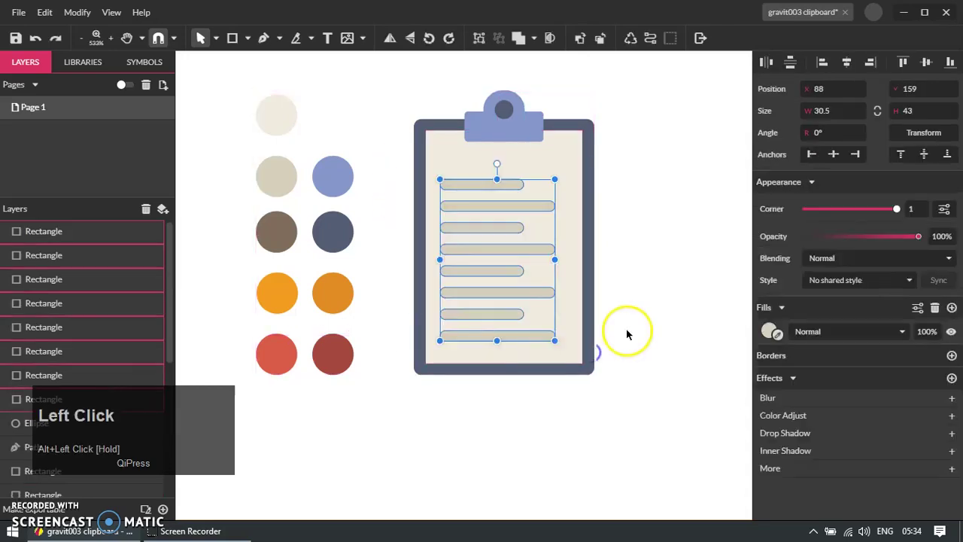
pyautogui.click(791, 64)
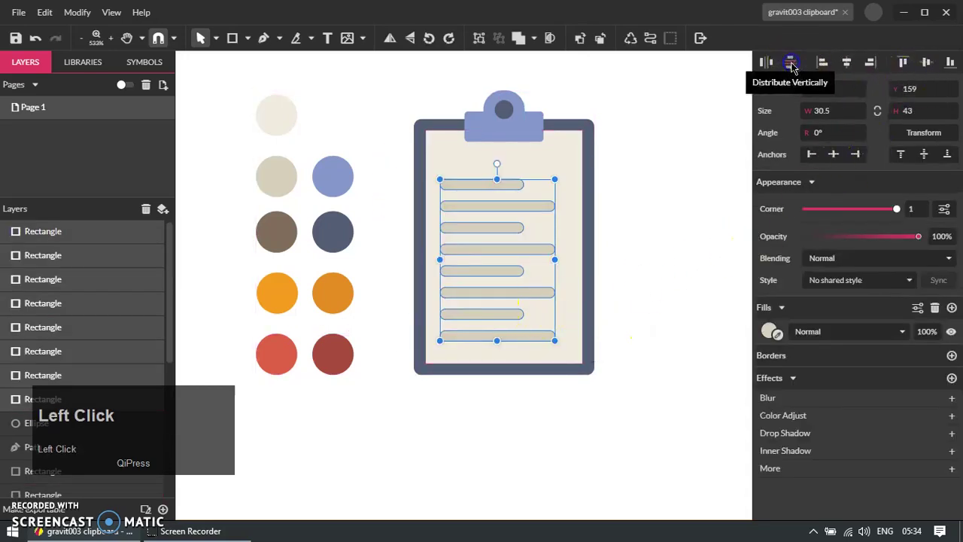
pyautogui.click(828, 66)
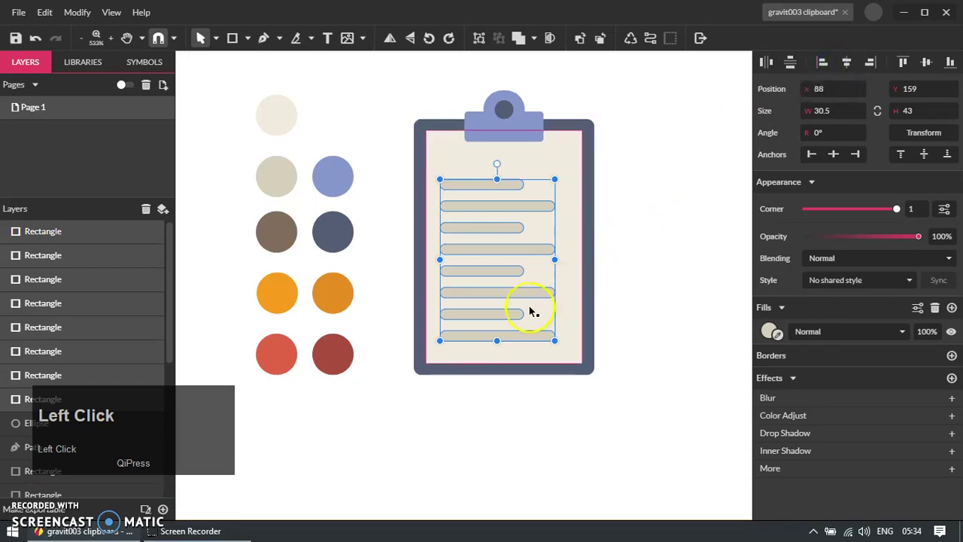
pyautogui.hotkey('ctrl', 'g')
# Move the bar group towards the paper's middle and centre it horizontally on the paper
pyautogui.moveTo(503, 213); pyautogui.dragTo(512, 208)
pyautogui.keyDown('shift'); pyautogui.click(547, 167); pyautogui.keyUp('shift')
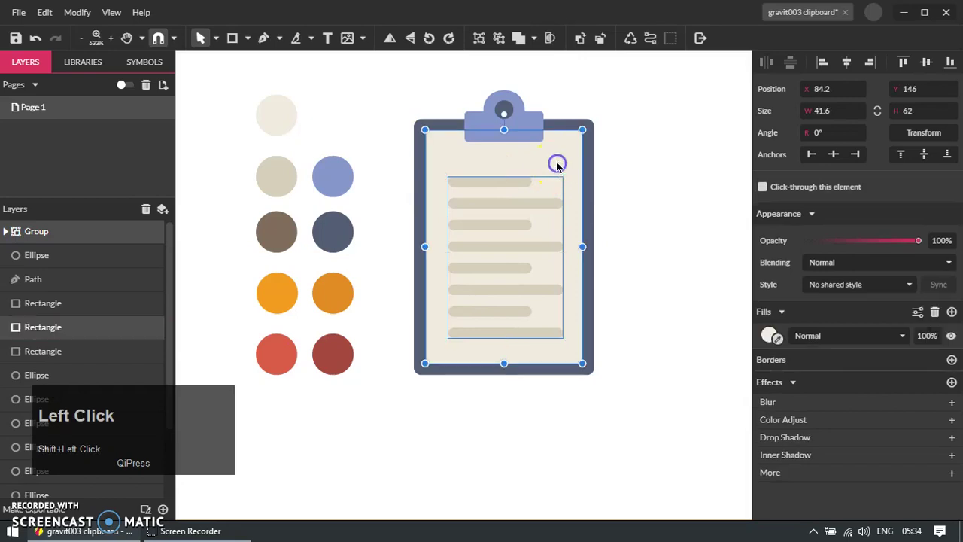
pyautogui.click(645, 161)
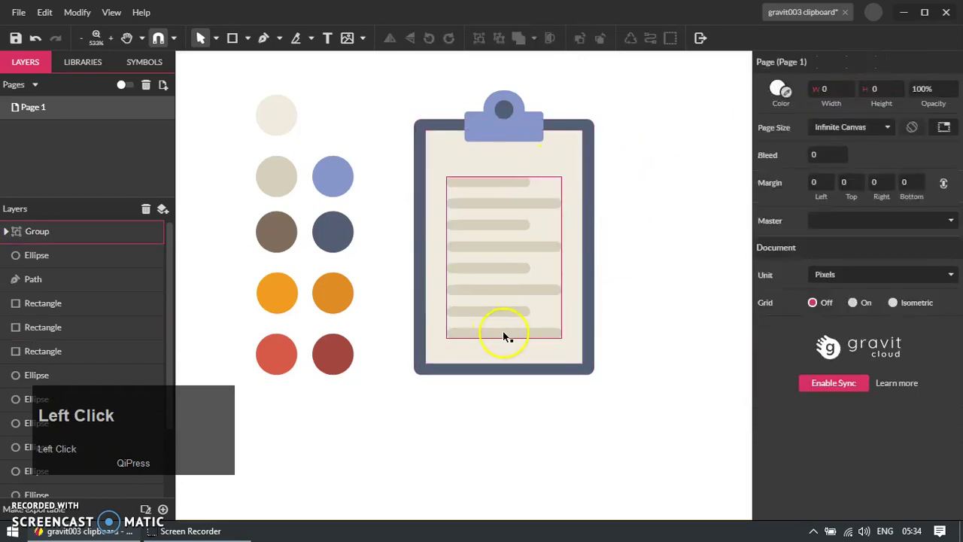
# Nudge the group of text-line bars up 3 px to Y 155.3
pyautogui.click(514, 187)
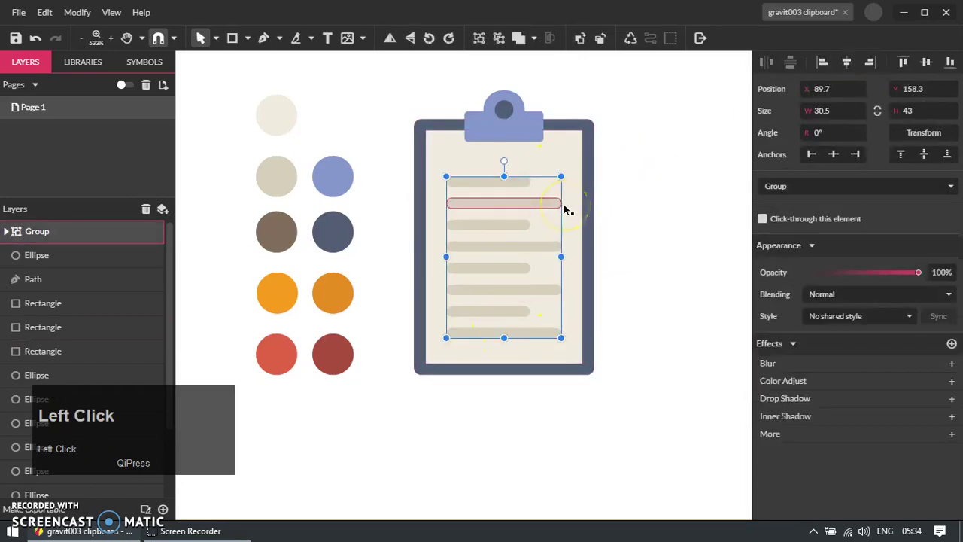
pyautogui.press('Up')
pyautogui.press('Up')
pyautogui.press('Up')
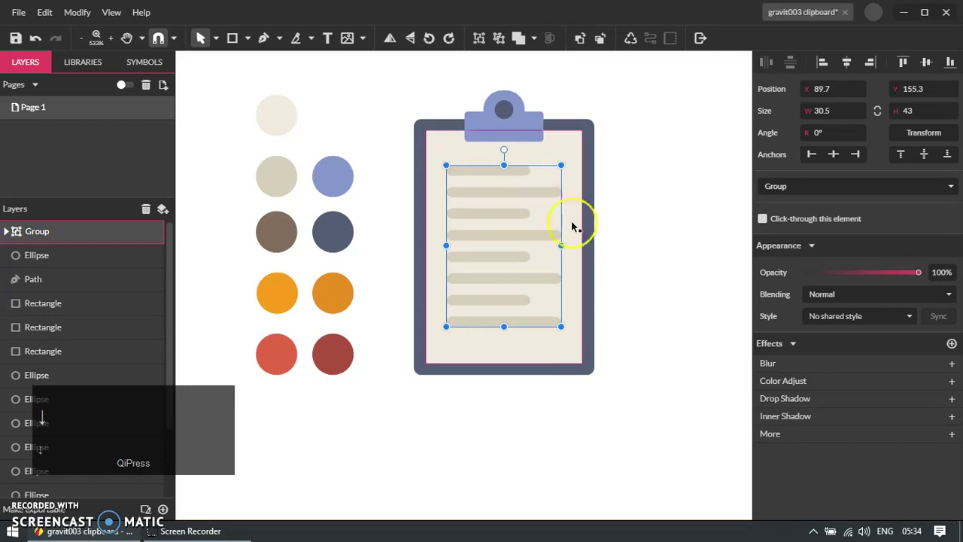
pyautogui.click(631, 300)
# Shorten the cream paper and then the dark backing board from their bottom edges, leaving an even border below the paper
pyautogui.click(539, 352)
pyautogui.moveTo(503, 365); pyautogui.dragTo(504, 341)
pyautogui.click(534, 391)
pyautogui.click(534, 370)
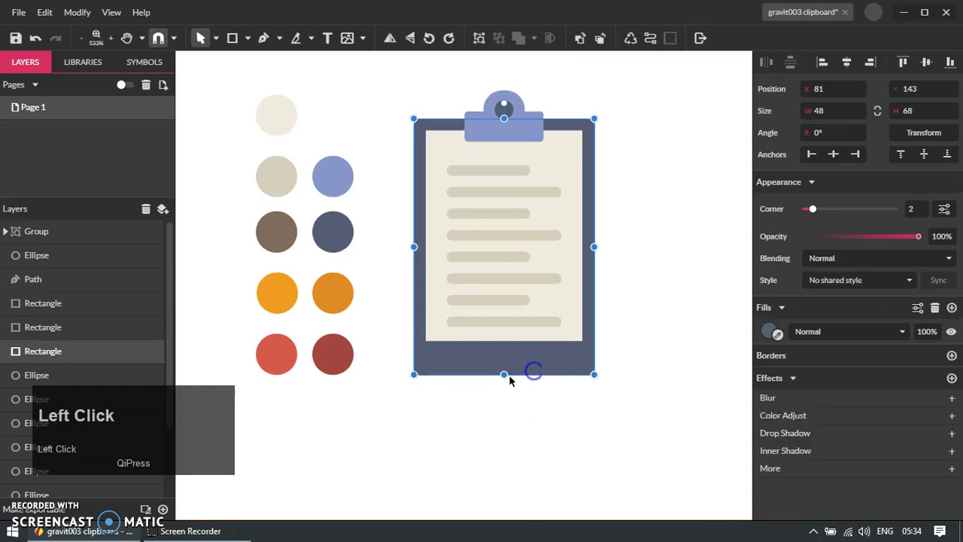
pyautogui.moveTo(506, 375); pyautogui.dragTo(512, 354)
pyautogui.click(512, 398)
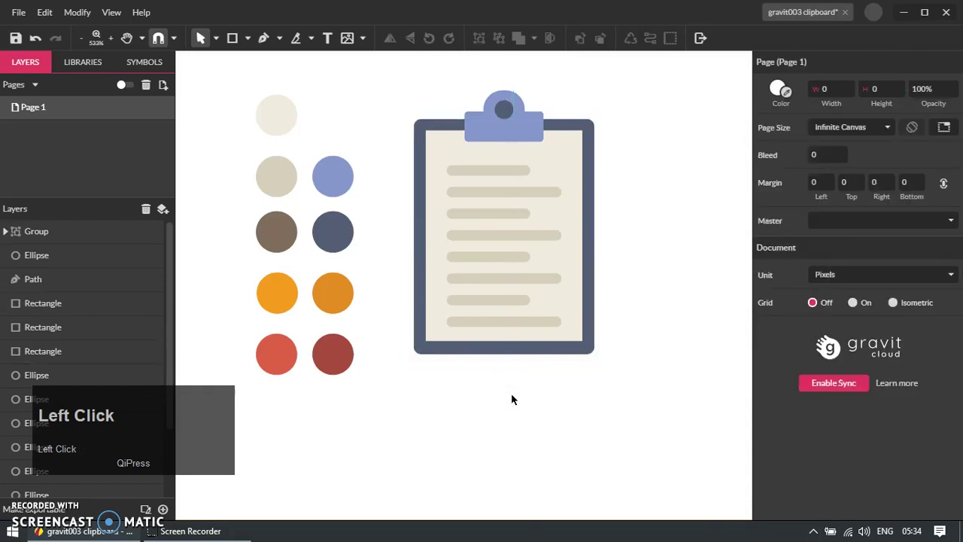
# Enlarge the clip parts together to 24.1 × 15.6 px and the backing board to 50 × 65.1 px, each about its centre
pyautogui.click(530, 120)
pyautogui.click(581, 74)
pyautogui.moveTo(582, 74); pyautogui.dragTo(557, 90)
pyautogui.moveTo(451, 77); pyautogui.dragTo(549, 144)
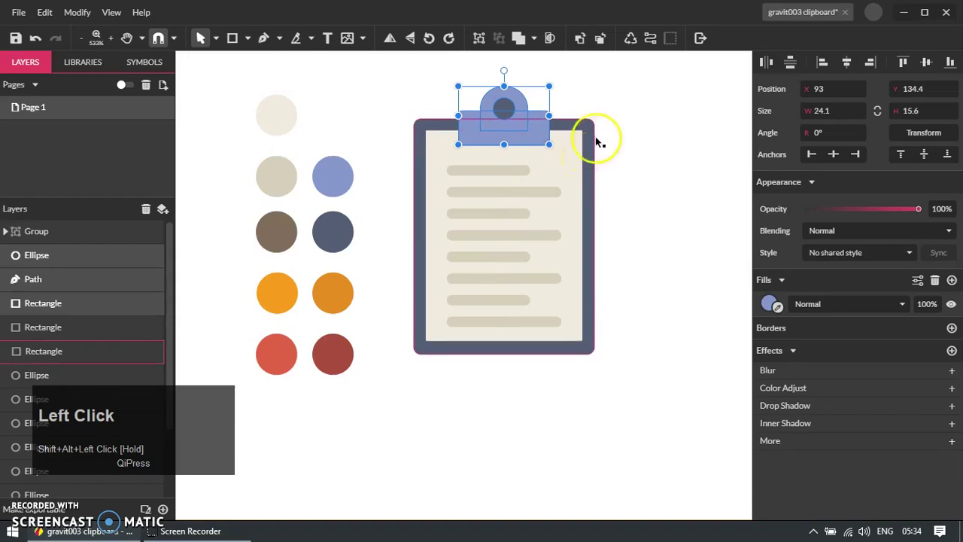
pyautogui.click(596, 138)
pyautogui.moveTo(595, 119); pyautogui.dragTo(599, 115)
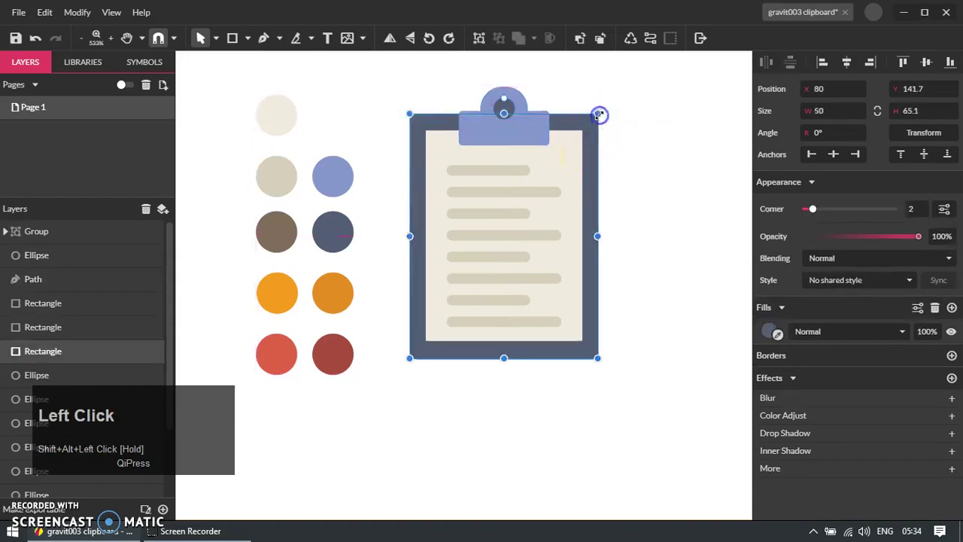
# Move the clip's plate, rounded top and circle together up by about 2 px
pyautogui.click(548, 80)
pyautogui.moveTo(520, 114); pyautogui.dragTo(452, 162)
pyautogui.moveTo(444, 71); pyautogui.dragTo(541, 137)
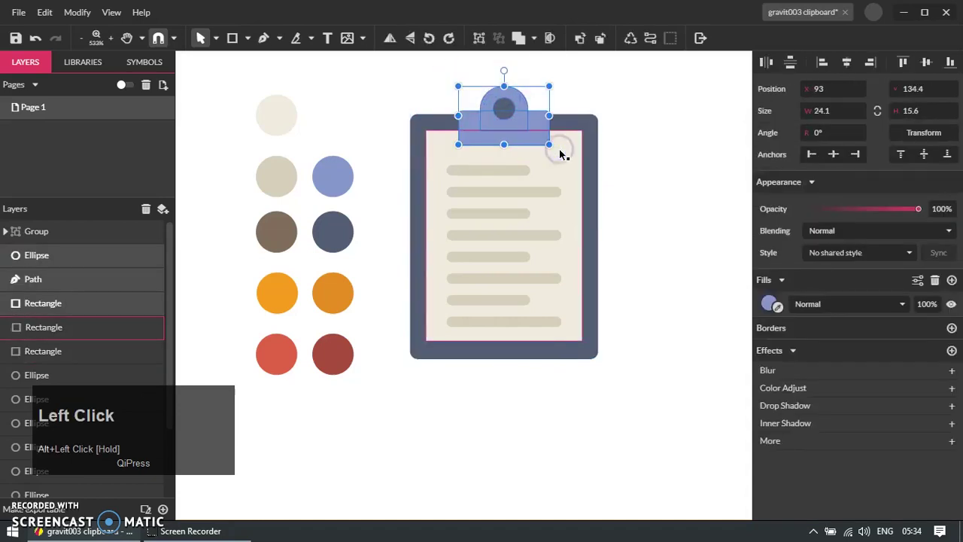
pyautogui.click(648, 218)
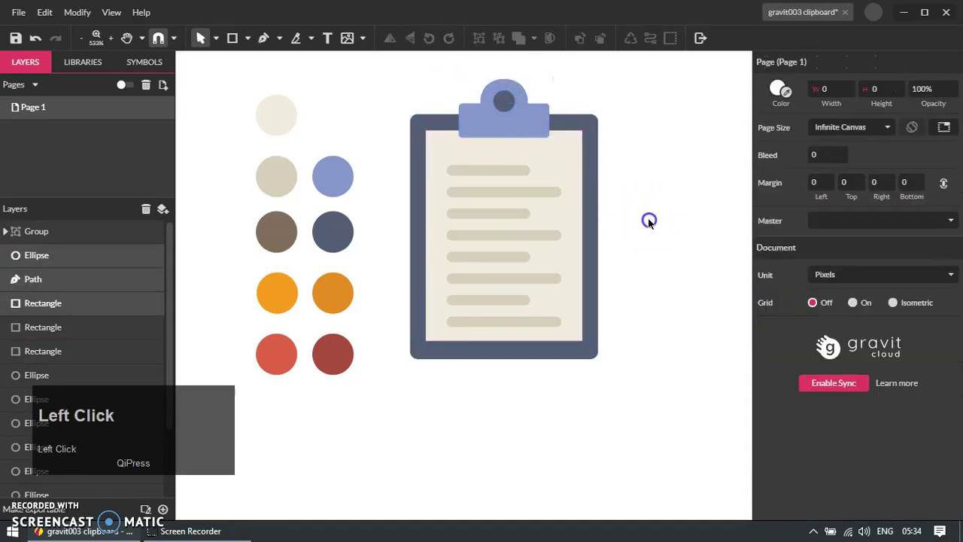
# Nudge the group of text-line bars up to Y 154.3
pyautogui.click(496, 178)
pyautogui.press('Up')
pyautogui.press('Up')
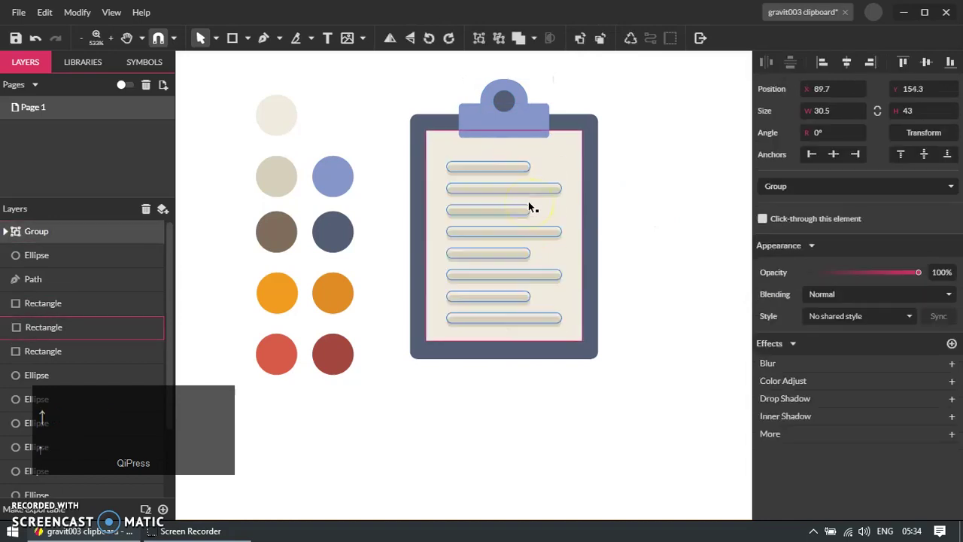
pyautogui.press('Down')
pyautogui.click(636, 241)
# Scale the backing board down slightly about its centre to narrow the border around the paper
pyautogui.click(595, 129)
pyautogui.keyDown('ctrl'); pyautogui.scroll(2, 627, 110); pyautogui.keyUp('ctrl')
pyautogui.moveTo(568, 122); pyautogui.dragTo(560, 132)
pyautogui.click(591, 143)
pyautogui.keyDown('ctrl'); pyautogui.scroll(-4, 574, 215); pyautogui.keyUp('ctrl')
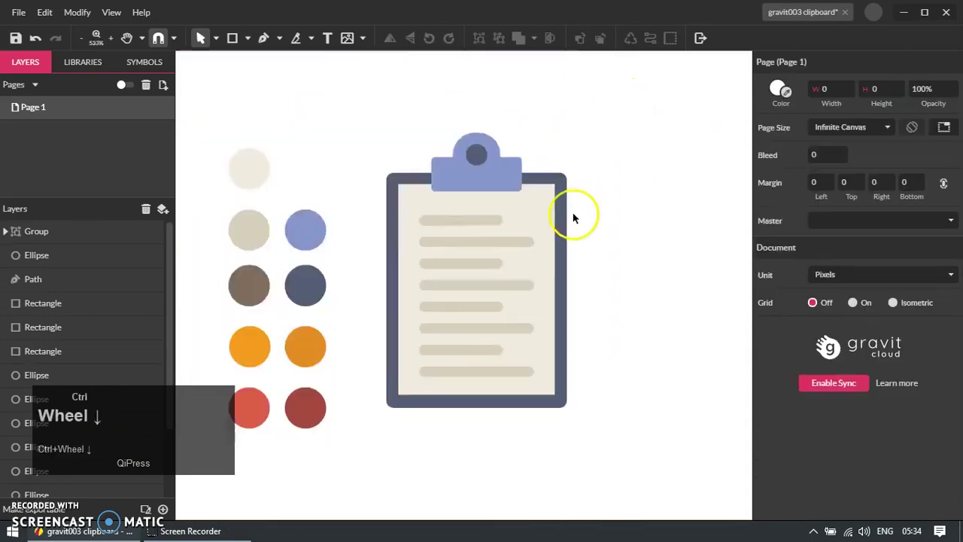
# Shorten the clip's rectangular plate from its bottom edge to a height of 7.2 px
pyautogui.click(618, 224)
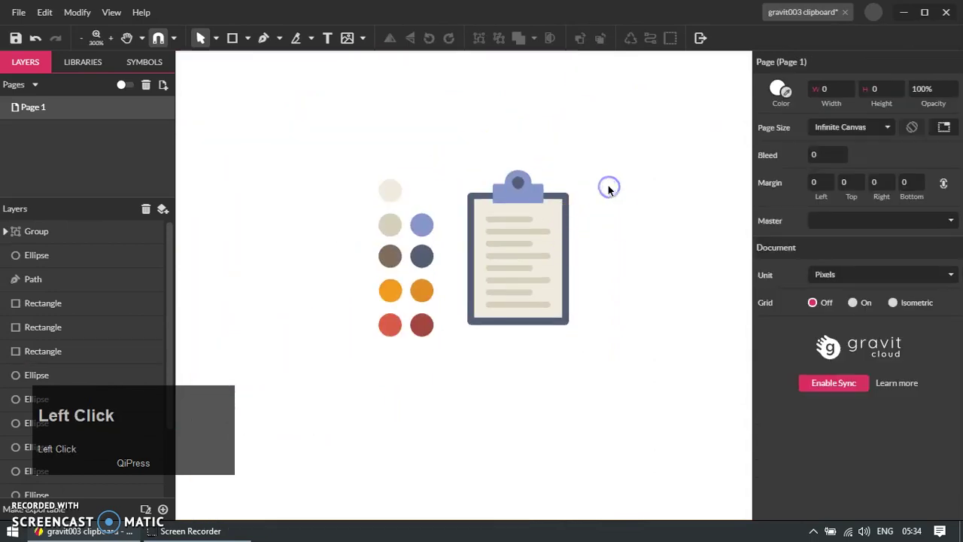
pyautogui.keyDown('ctrl'); pyautogui.scroll(4, 535, 192); pyautogui.keyUp('ctrl')
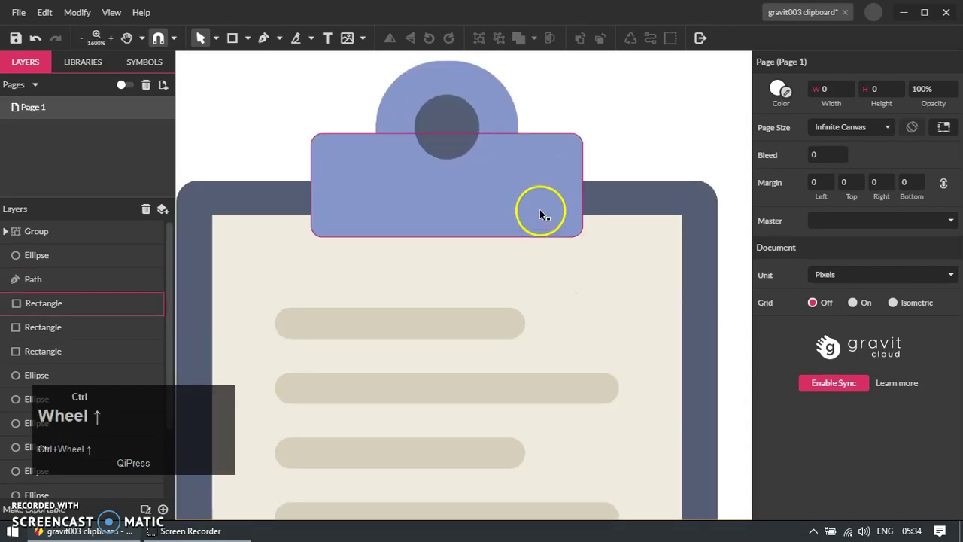
pyautogui.click(540, 209)
pyautogui.moveTo(447, 235); pyautogui.dragTo(447, 214)
pyautogui.click(646, 104)
pyautogui.click(579, 151)
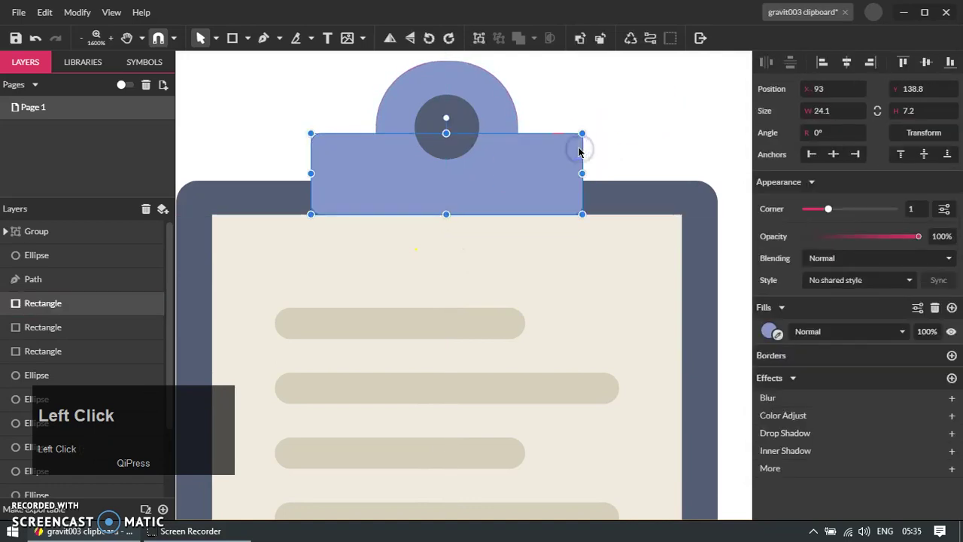
pyautogui.click(614, 119)
pyautogui.click(559, 165)
pyautogui.click(558, 113)
pyautogui.click(491, 119)
pyautogui.click(569, 115)
pyautogui.click(78, 234)
pyautogui.click(604, 126)
pyautogui.moveTo(521, 160); pyautogui.dragTo(580, 216)
pyautogui.hotkey('ctrl', 'z')
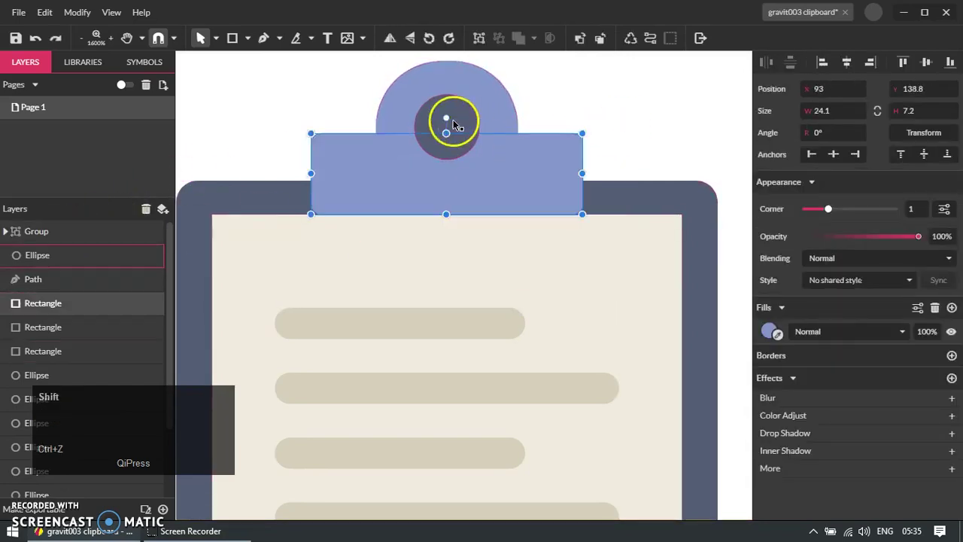
# Add the clip's circle and rounded top to the selected plate and nudge all three down to Y 134.4
pyautogui.keyDown('shift'); pyautogui.click(454, 119); pyautogui.keyUp('shift')
pyautogui.keyDown('shift'); pyautogui.click(478, 94); pyautogui.keyUp('shift')
pyautogui.press('Down')
pyautogui.press('Down')
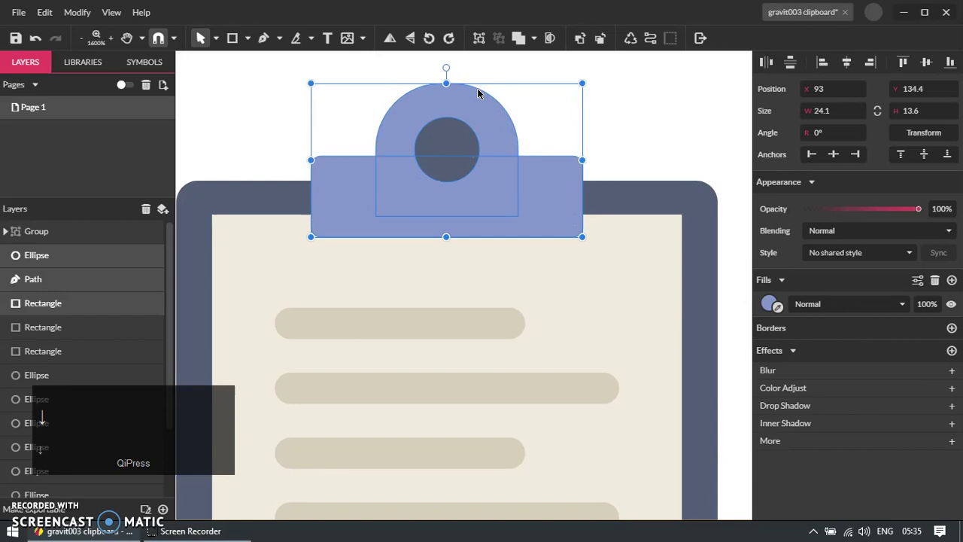
pyautogui.scroll(-3, 454, 203)
pyautogui.click(509, 220)
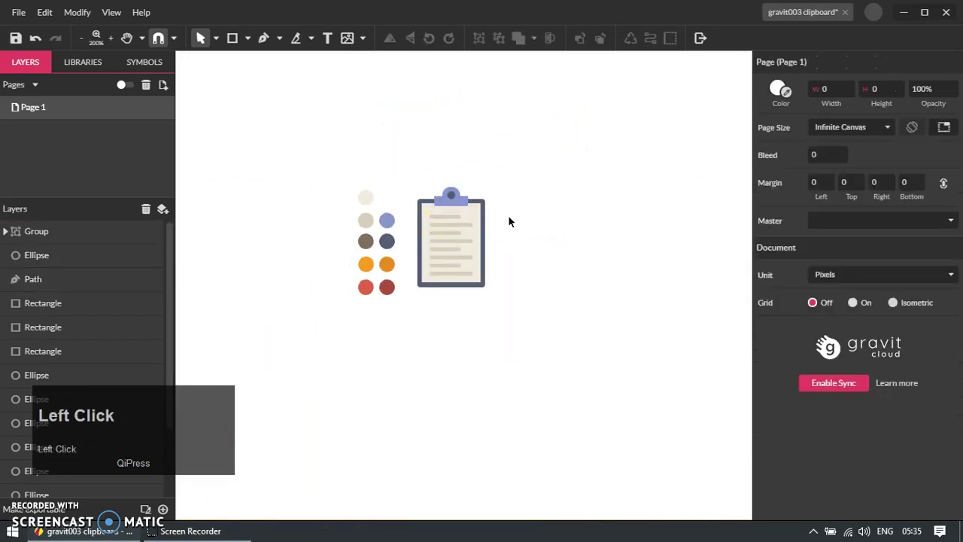
# Draw a vertical rectangle about 9 × 82.7 px to the right of the clipboard and fully round its corners
pyautogui.press('z')
pyautogui.moveTo(330, 163); pyautogui.dragTo(582, 341)
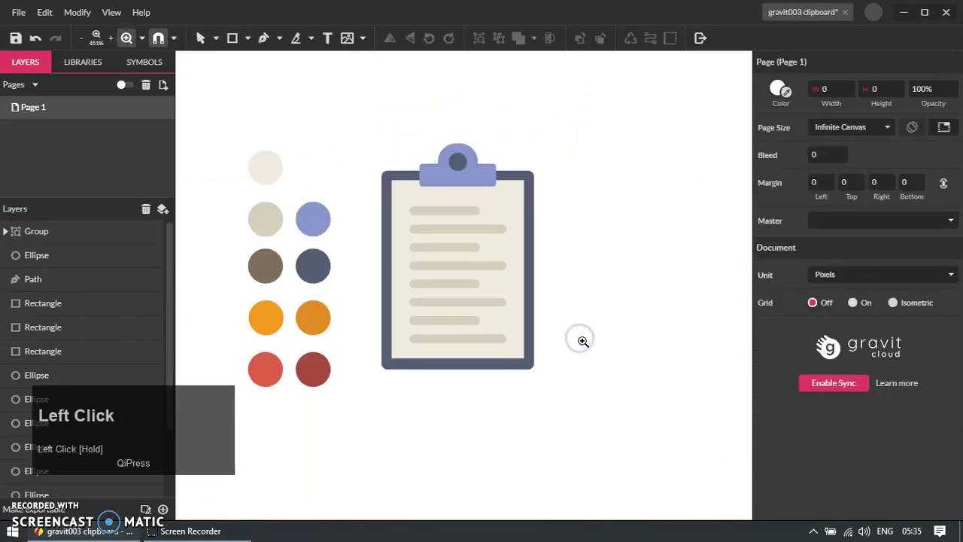
pyautogui.press('r')
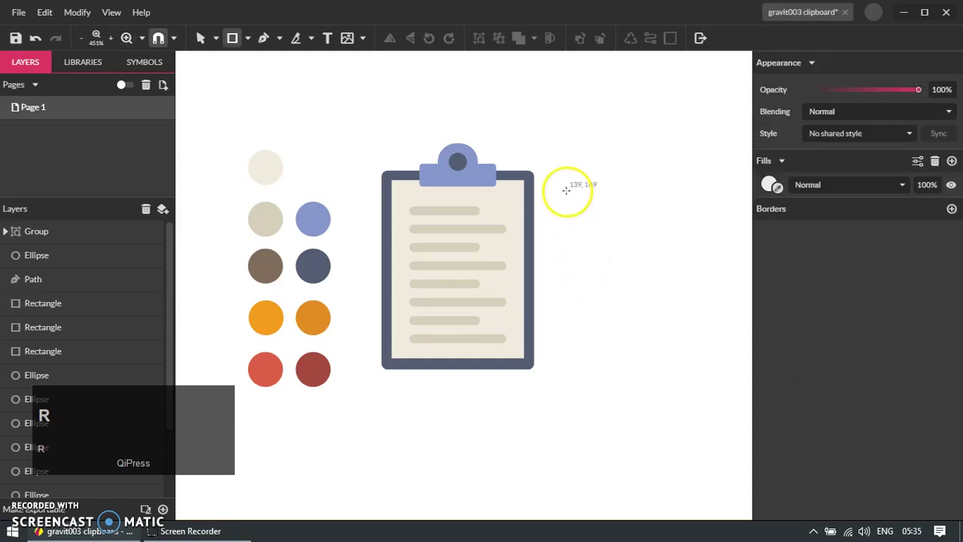
pyautogui.moveTo(576, 161); pyautogui.dragTo(609, 312)
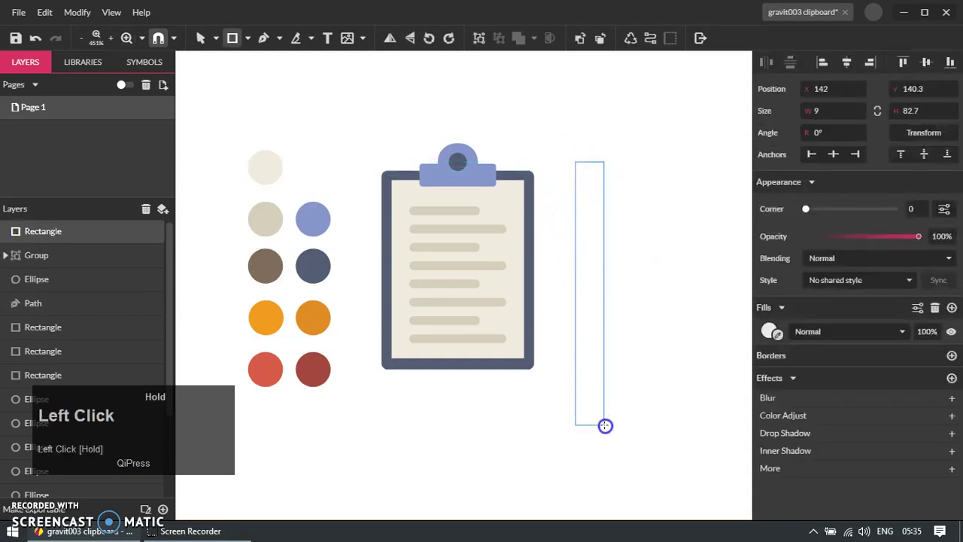
pyautogui.moveTo(605, 426); pyautogui.dragTo(606, 426)
pyautogui.moveTo(600, 171); pyautogui.dragTo(604, 186)
pyautogui.click(640, 212)
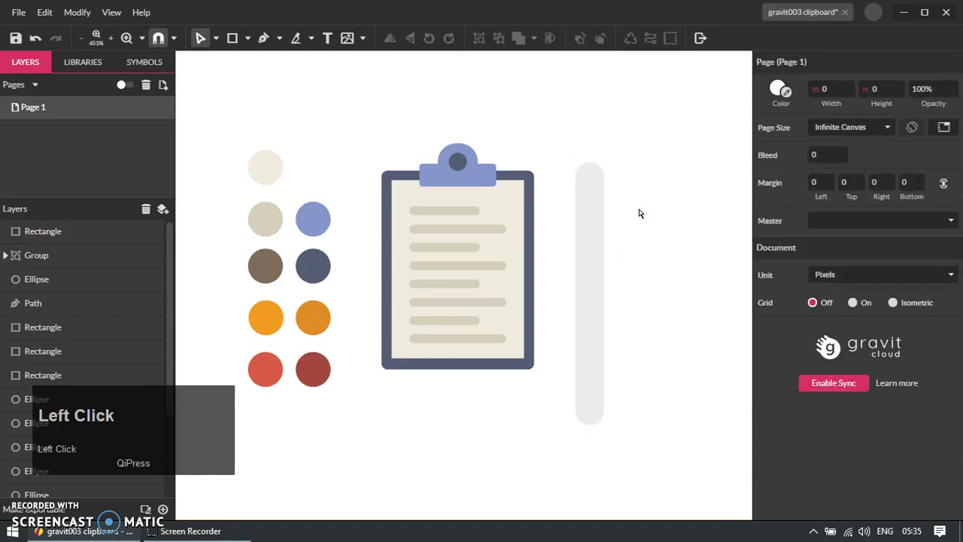
# Fill the tall rounded bar with the light orange sampled from the palette
pyautogui.click(590, 265)
pyautogui.click(780, 336)
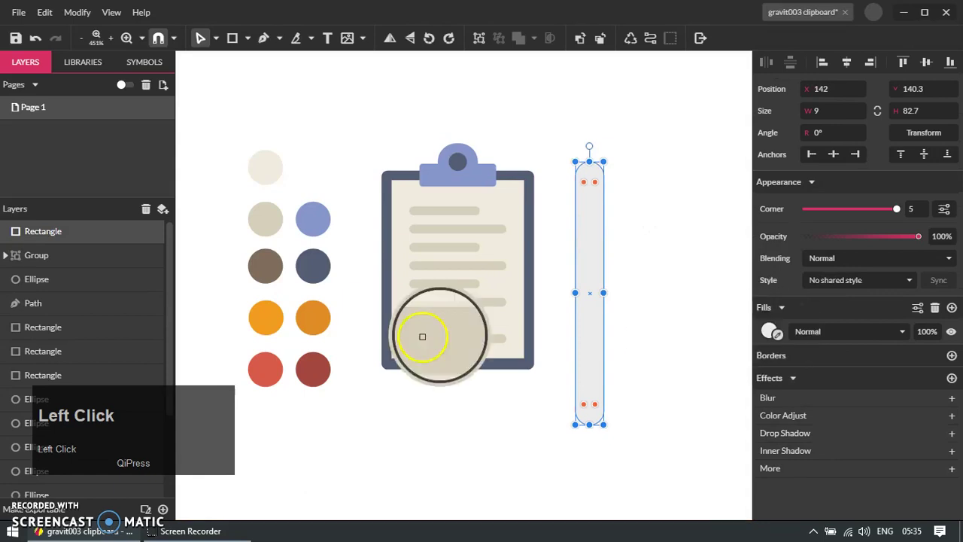
pyautogui.click(266, 319)
# Cut off the orange bar's rounded bottom end by subtracting a rectangle drawn over it, and convert the result to a path
pyautogui.press('r')
pyautogui.moveTo(515, 393); pyautogui.dragTo(686, 469)
pyautogui.keyDown('shift'); pyautogui.click(600, 363); pyautogui.keyUp('shift')
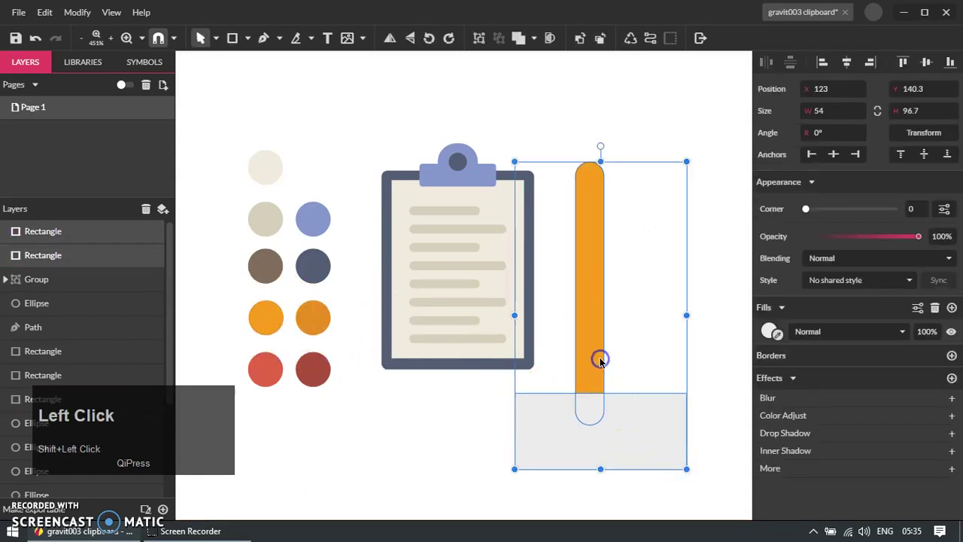
pyautogui.click(535, 40)
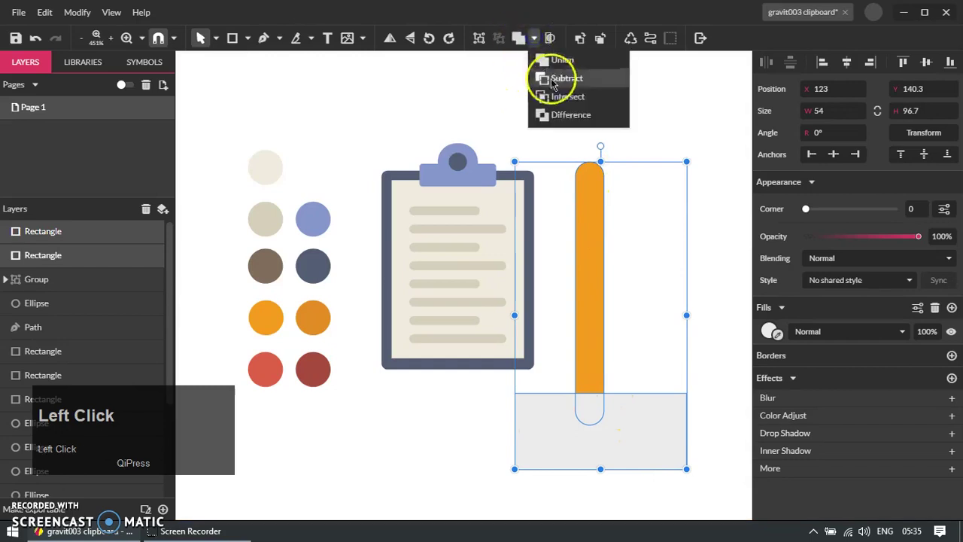
pyautogui.click(566, 78)
pyautogui.click(643, 255)
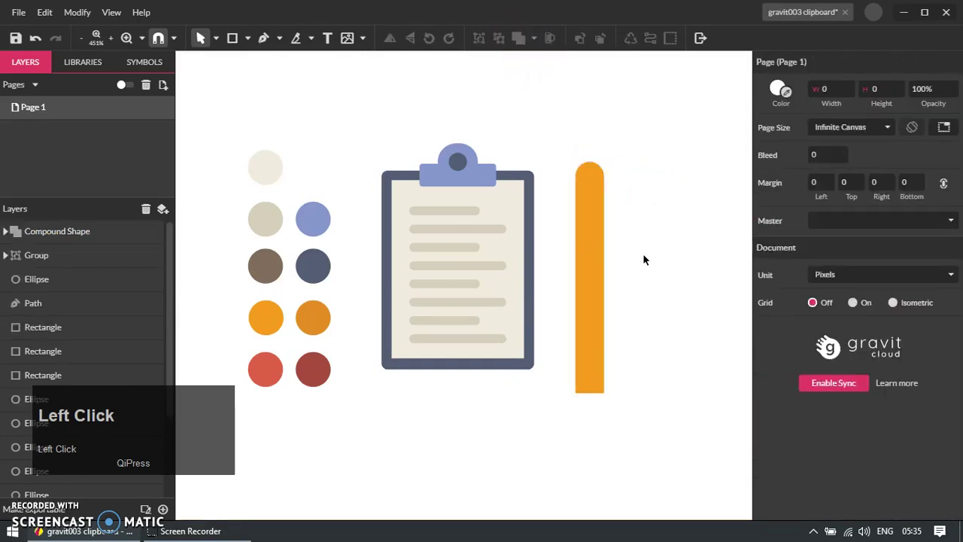
pyautogui.click(600, 364)
pyautogui.hotkey('ctrl', 'shift', 'p')
# Draw a rectangle about 3 × 88.6 px along the orange bar and centre it horizontally on the bar
pyautogui.press('r')
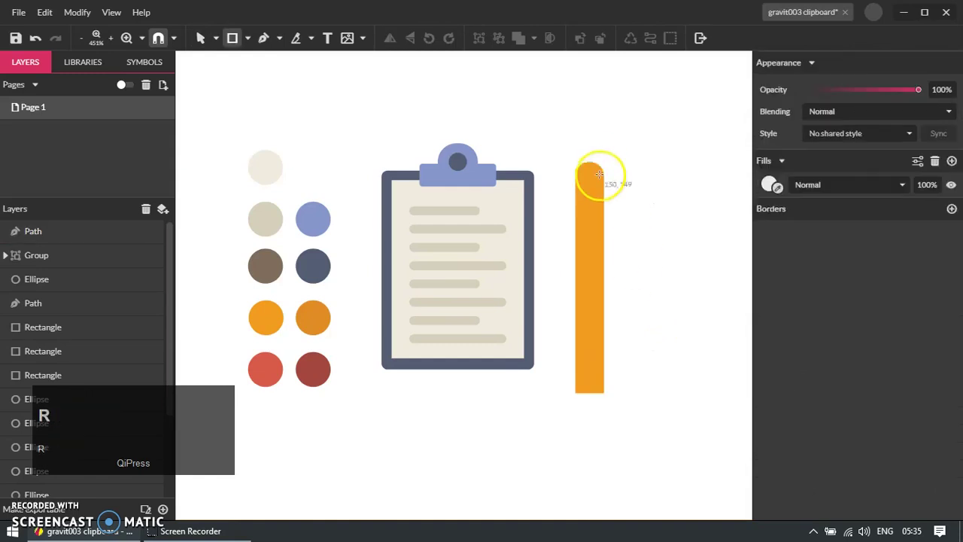
pyautogui.moveTo(585, 142); pyautogui.dragTo(595, 423)
pyautogui.keyDown('shift'); pyautogui.click(607, 375); pyautogui.keyUp('shift')
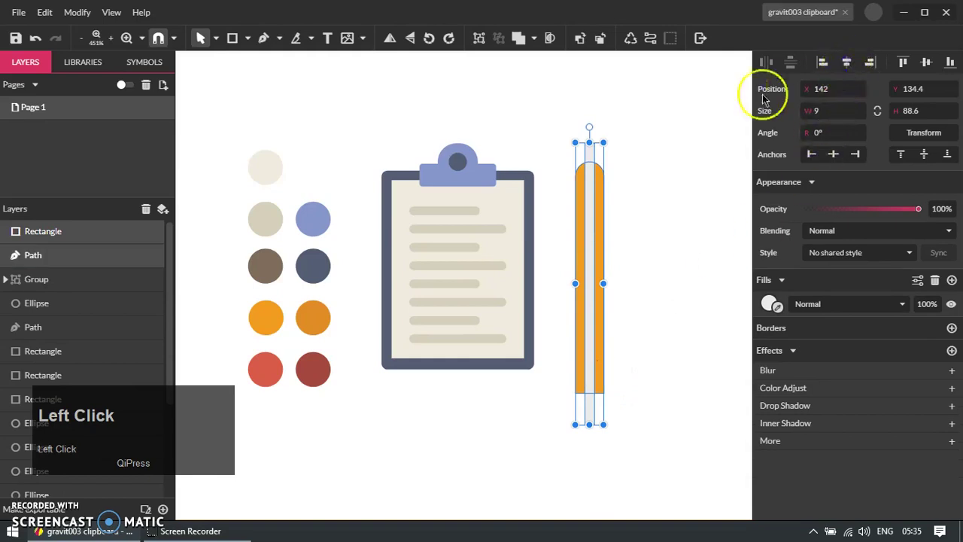
pyautogui.click(669, 136)
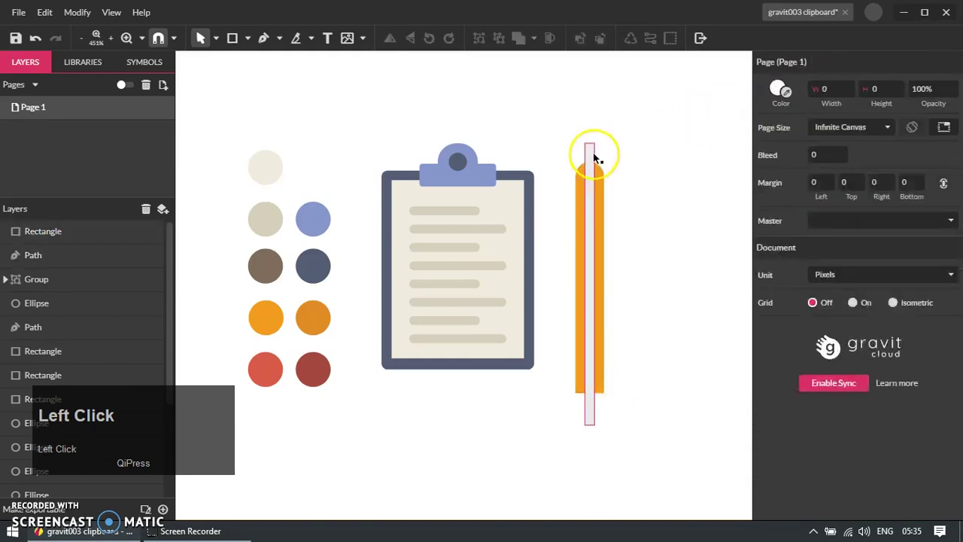
# Intersect duplicates of the narrow rectangle and orange bar to make a central stripe, and delete the leftover narrow rectangle
pyautogui.click(592, 150)
pyautogui.keyDown('shift'); pyautogui.click(606, 185); pyautogui.keyUp('shift')
pyautogui.hotkey('ctrl', 'd')
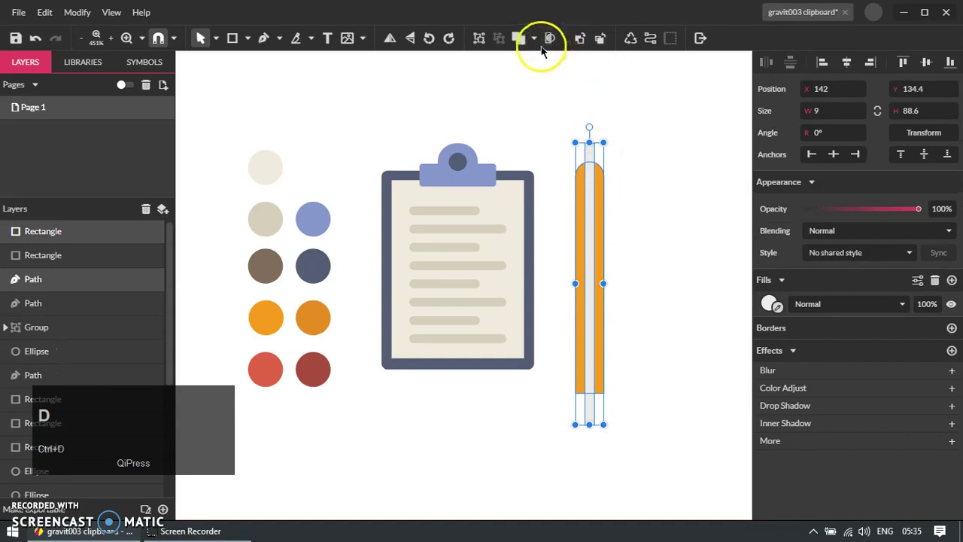
pyautogui.click(534, 39)
pyautogui.click(562, 96)
pyautogui.click(637, 128)
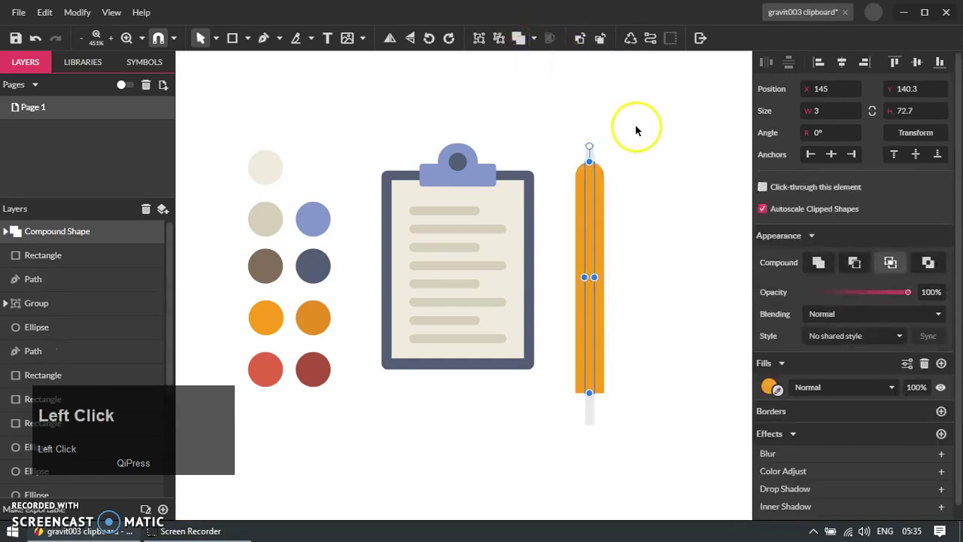
pyautogui.click(595, 147)
pyautogui.press('Delete')
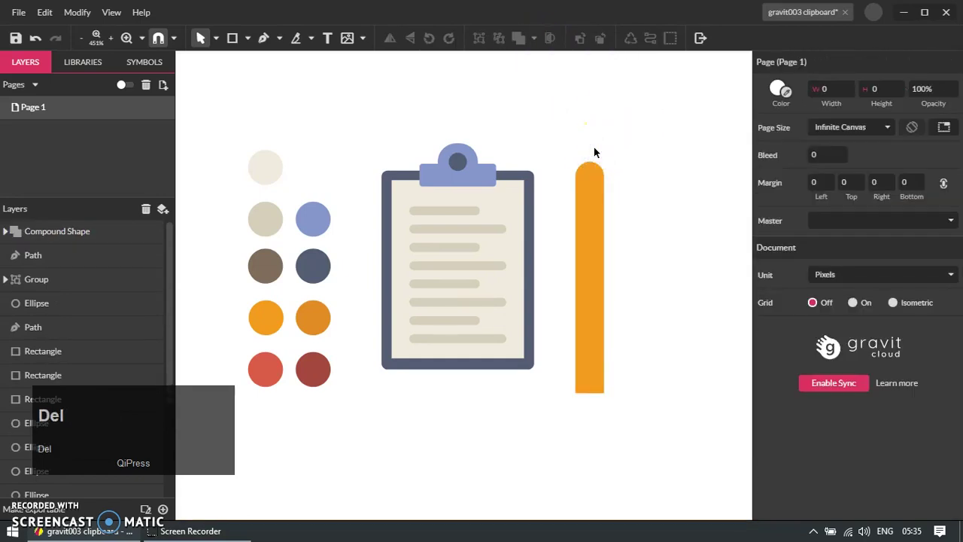
# Fill the central stripe with the palette's darker orange and convert it to a path
pyautogui.moveTo(589, 193); pyautogui.dragTo(654, 239)
pyautogui.hotkey('ctrl', 'z')
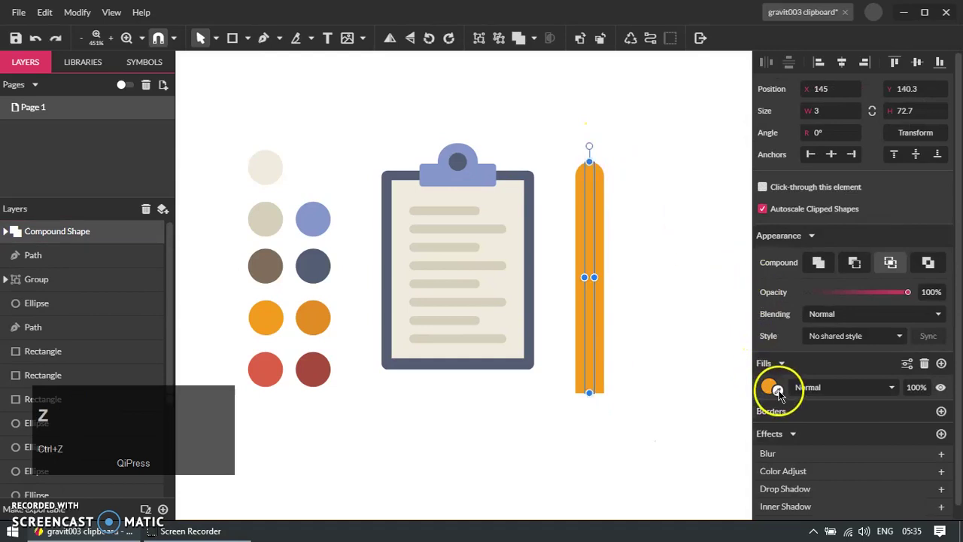
pyautogui.click(774, 388)
pyautogui.click(314, 310)
pyautogui.click(669, 188)
pyautogui.click(590, 193)
pyautogui.hotkey('ctrl', 'shift', 'p')
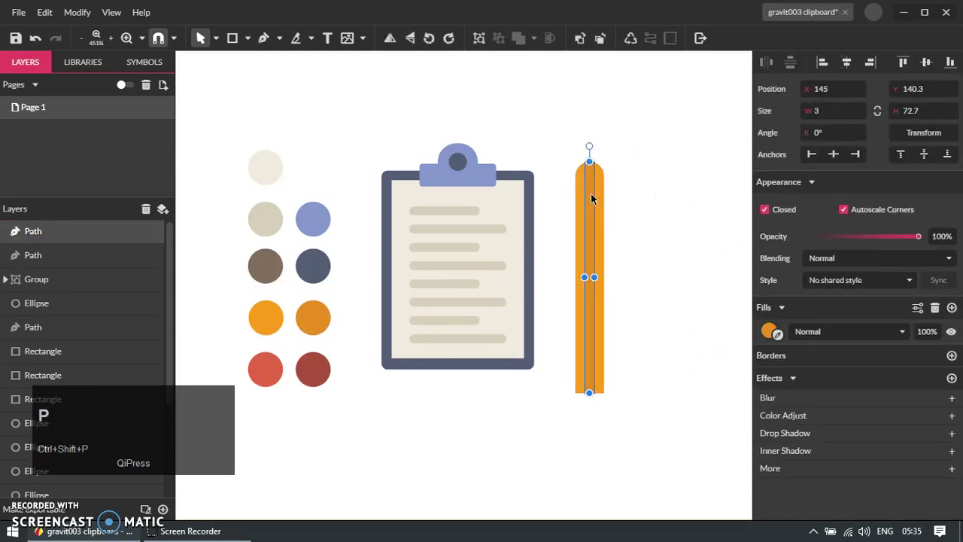
pyautogui.click(610, 184)
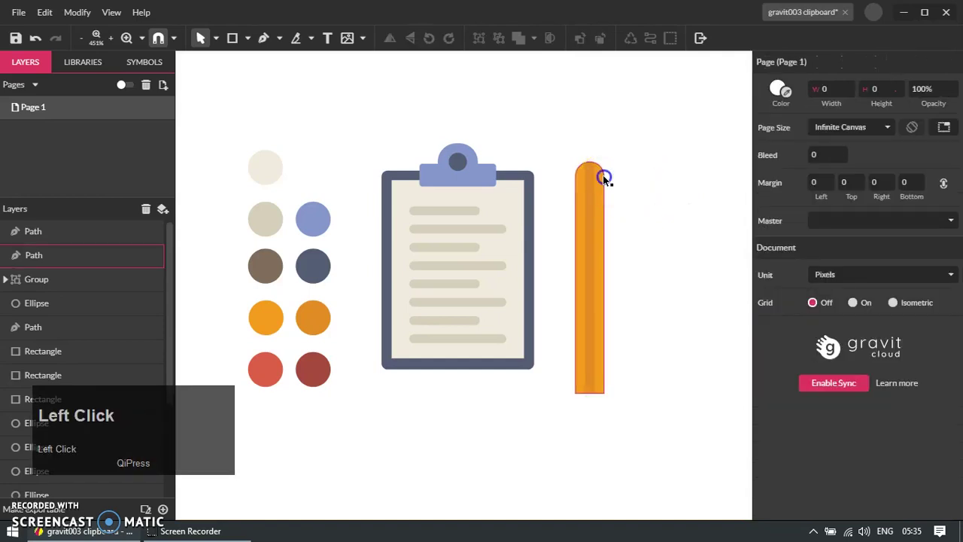
# Duplicate the orange bar with its dark stripe and place the copy to the right of the original
pyautogui.click(594, 222)
pyautogui.keyDown('shift'); pyautogui.click(593, 224); pyautogui.keyUp('shift')
pyautogui.moveTo(589, 217)
pyautogui.mouseDown()
pyautogui.moveTo(643, 224)
pyautogui.moveTo(637, 218)
pyautogui.moveTo(672, 408)
pyautogui.moveTo(700, 434)
pyautogui.mouseUp()
pyautogui.click(683, 244)
pyautogui.press('e')
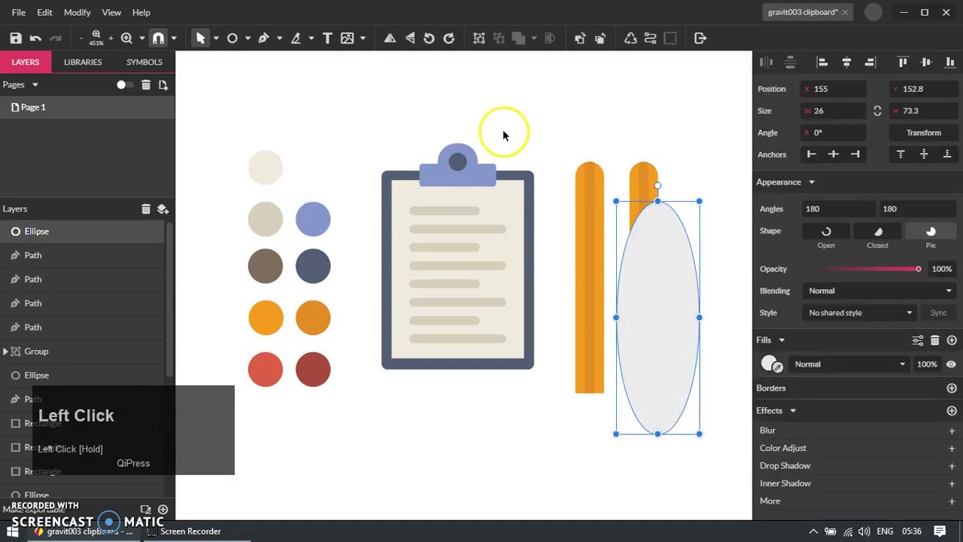
pyautogui.press('Delete')
# Trim the copied dark stripe to its top end by subtracting a duplicate of a 23 px wide rectangle drawn over the lower part
pyautogui.press('r')
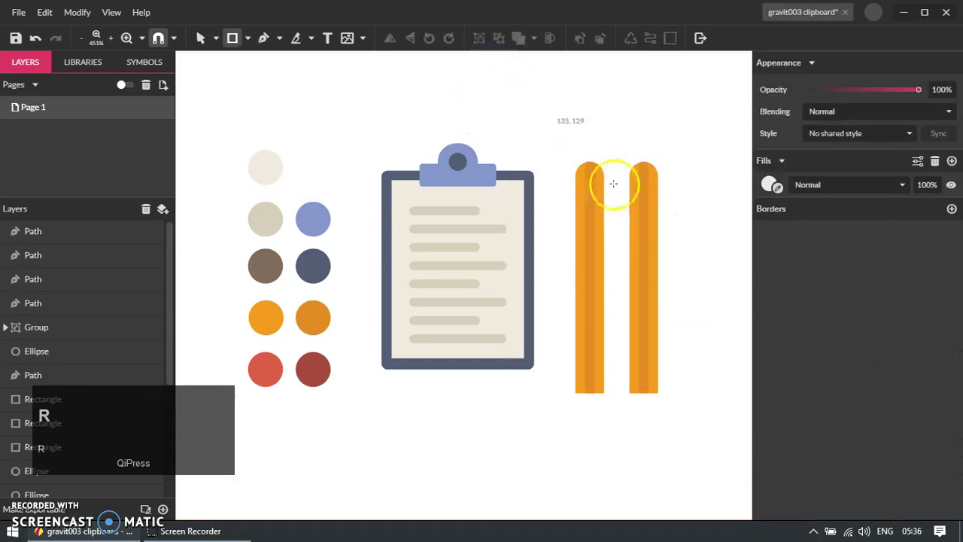
pyautogui.moveTo(620, 201); pyautogui.dragTo(693, 425)
pyautogui.hotkey('ctrl', 'd')
pyautogui.keyDown('shift'); pyautogui.click(652, 184); pyautogui.keyUp('shift')
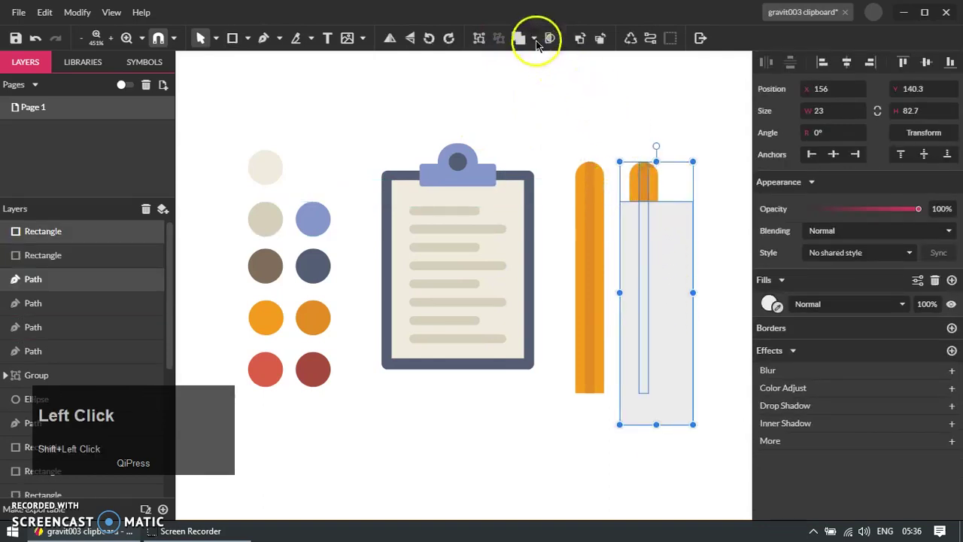
pyautogui.click(536, 41)
pyautogui.click(550, 77)
# Trim the copied orange bar to its rounded top end by subtracting the 23 px wide rectangle, and delete the leftover rectangle
pyautogui.click(664, 201)
pyautogui.keyDown('shift'); pyautogui.click(652, 179); pyautogui.keyUp('shift')
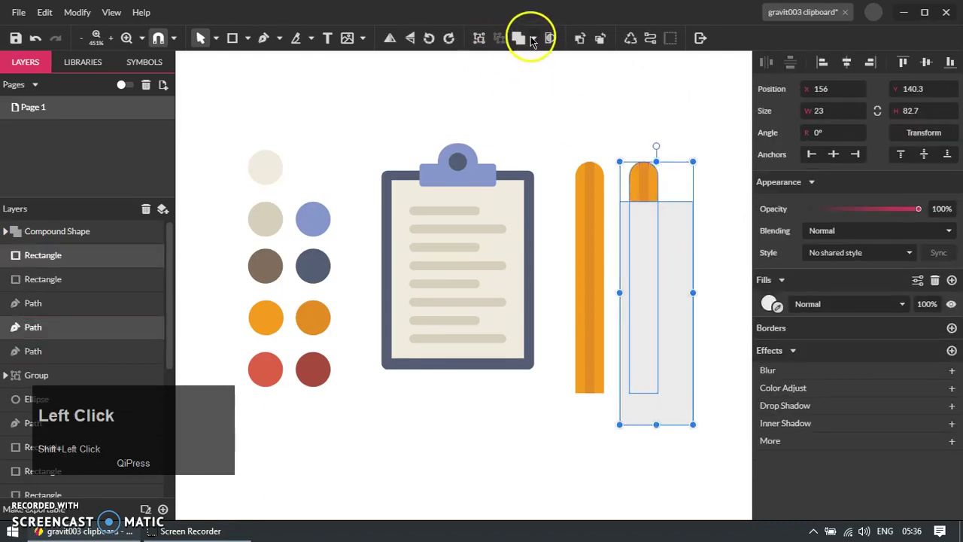
pyautogui.click(533, 41)
pyautogui.click(563, 77)
pyautogui.click(679, 135)
pyautogui.click(683, 281)
pyautogui.press('Delete')
# Fill the short stripe with the palette's dark red and the short rounded piece behind it with the lighter red
pyautogui.click(654, 213)
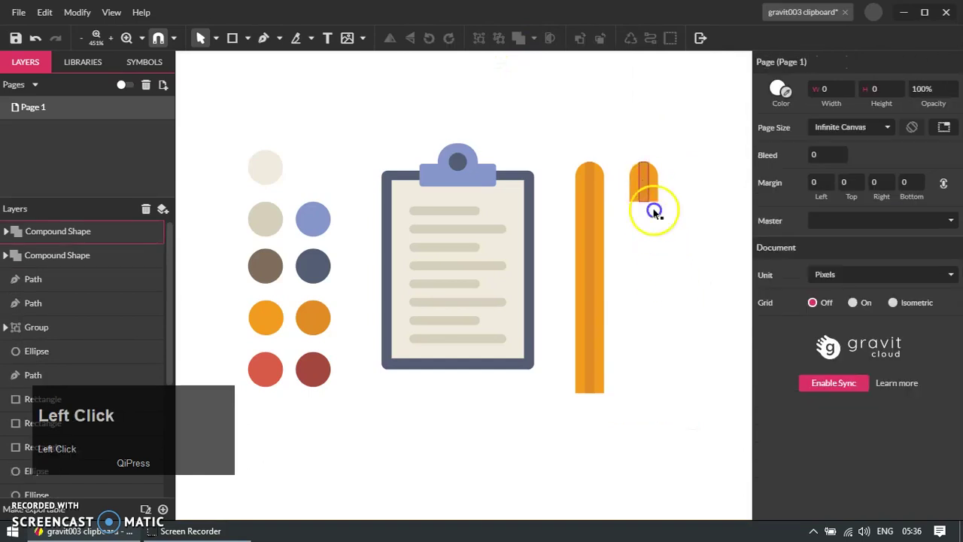
pyautogui.hotkey('ctrl', 'z')
pyautogui.click(779, 389)
pyautogui.click(314, 369)
pyautogui.click(665, 219)
pyautogui.click(654, 186)
pyautogui.click(775, 388)
pyautogui.click(266, 370)
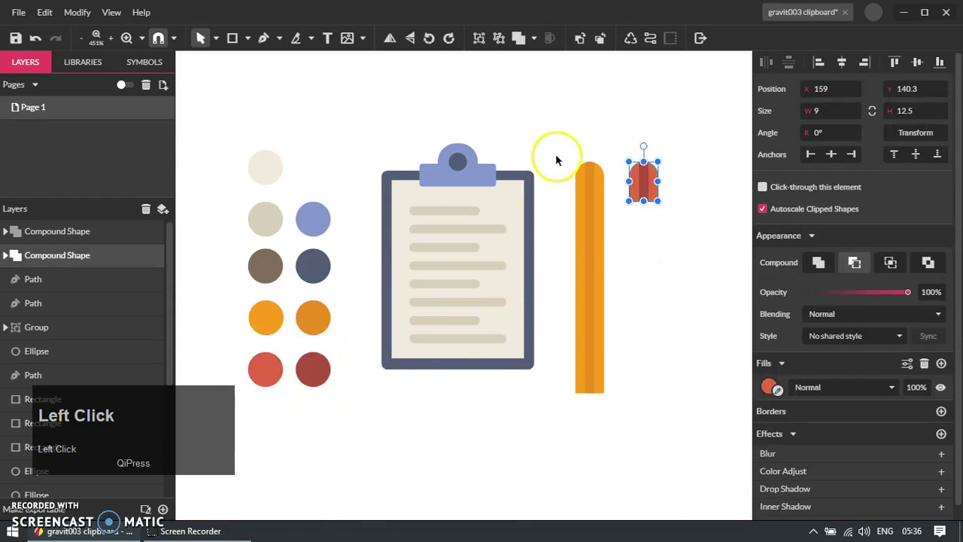
# Group the two red pieces and left-align the group with the orange bar to form the pencil's eraser cap
pyautogui.click(599, 117)
pyautogui.moveTo(628, 121); pyautogui.dragTo(680, 229)
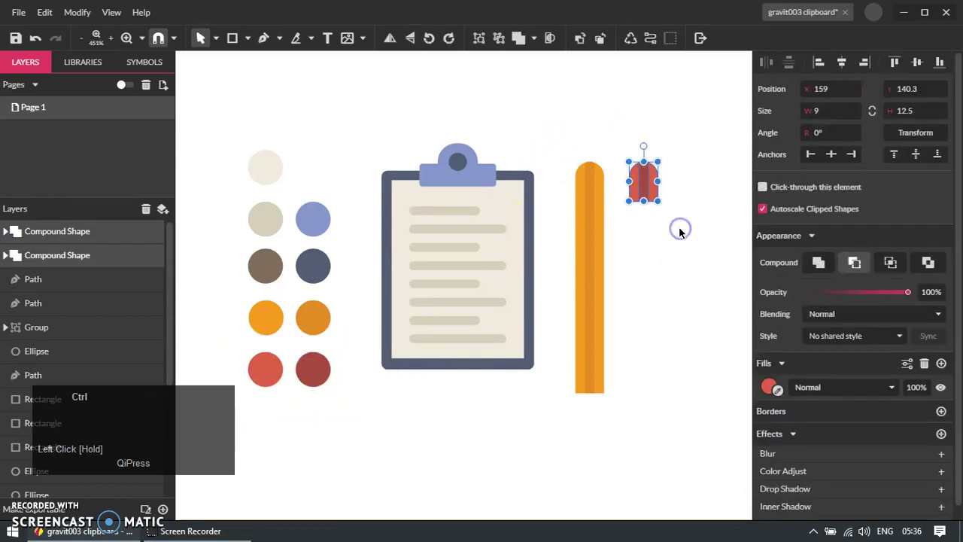
pyautogui.hotkey('ctrl', 'g')
pyautogui.keyDown('shift'); pyautogui.click(602, 180); pyautogui.keyUp('shift')
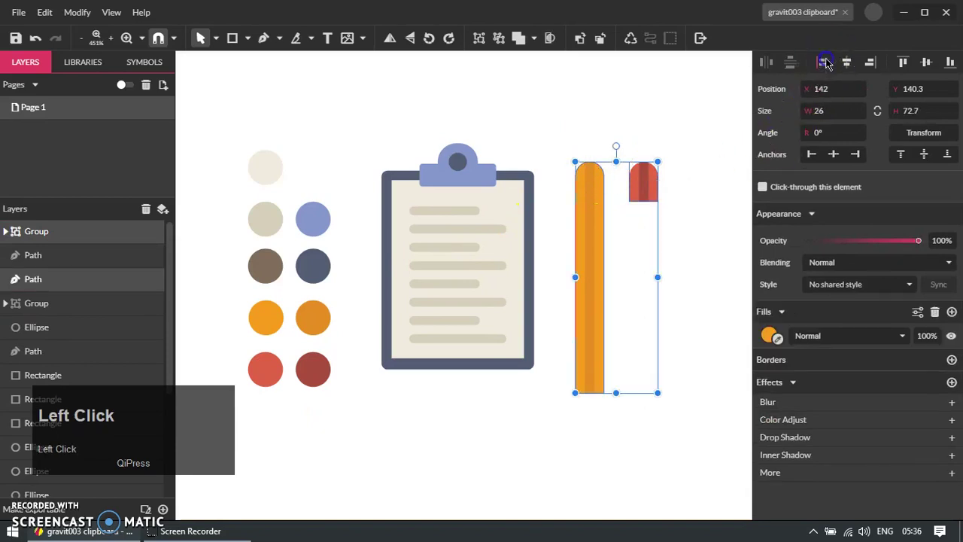
pyautogui.click(825, 61)
pyautogui.click(670, 140)
# Duplicate the red cap, place the copy just below the orange bar, and flip it vertically
pyautogui.moveTo(596, 186); pyautogui.dragTo(633, 241)
pyautogui.hotkey('ctrl', 'z')
pyautogui.hotkey('ctrl', 'd')
pyautogui.moveTo(594, 183)
pyautogui.mouseDown()
pyautogui.moveTo(603, 225)
pyautogui.moveTo(596, 416)
pyautogui.mouseUp()
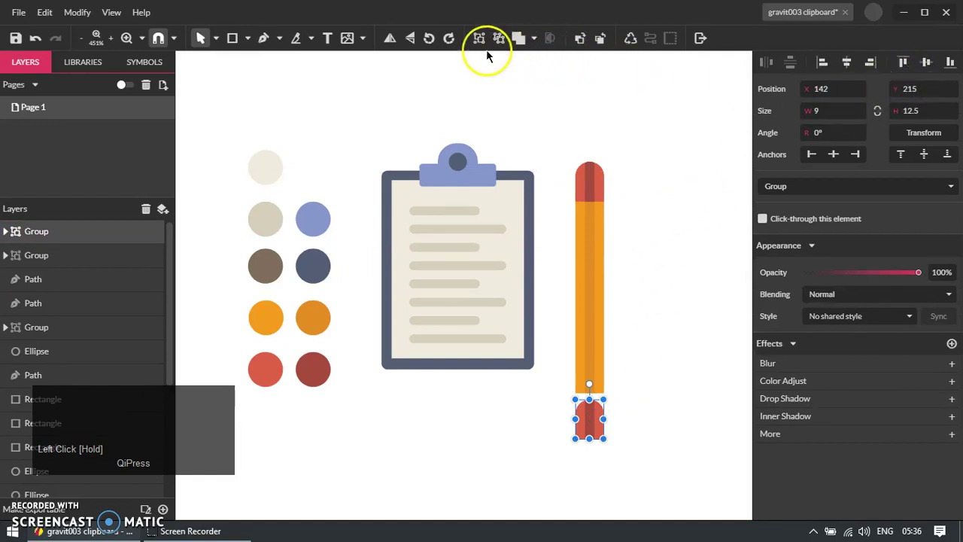
pyautogui.click(411, 39)
pyautogui.click(624, 418)
# Ungroup the flipped cap copy and delete its dark red stripe
pyautogui.click(593, 434)
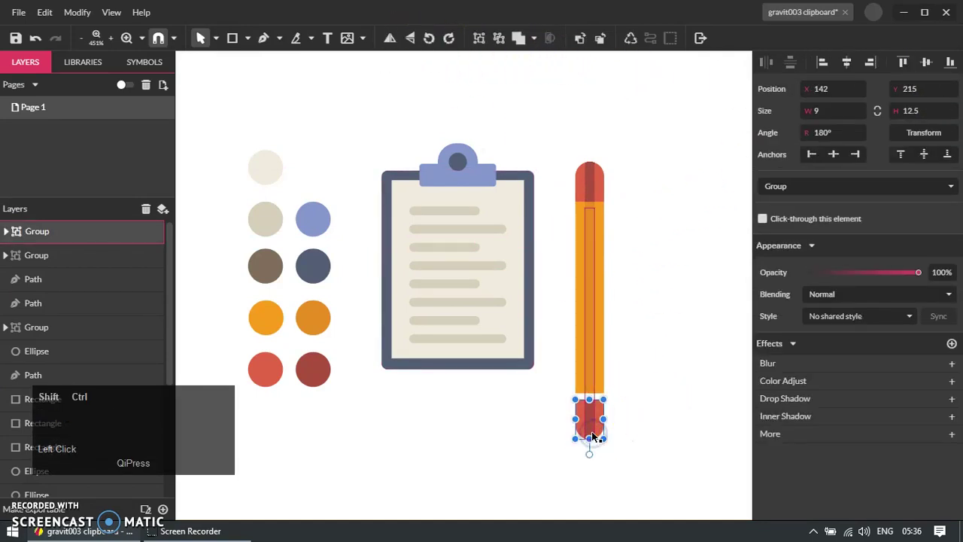
pyautogui.hotkey('ctrl', 'shift', 'g')
pyautogui.click(646, 439)
pyautogui.scroll(3, 616, 455)
pyautogui.click(553, 376)
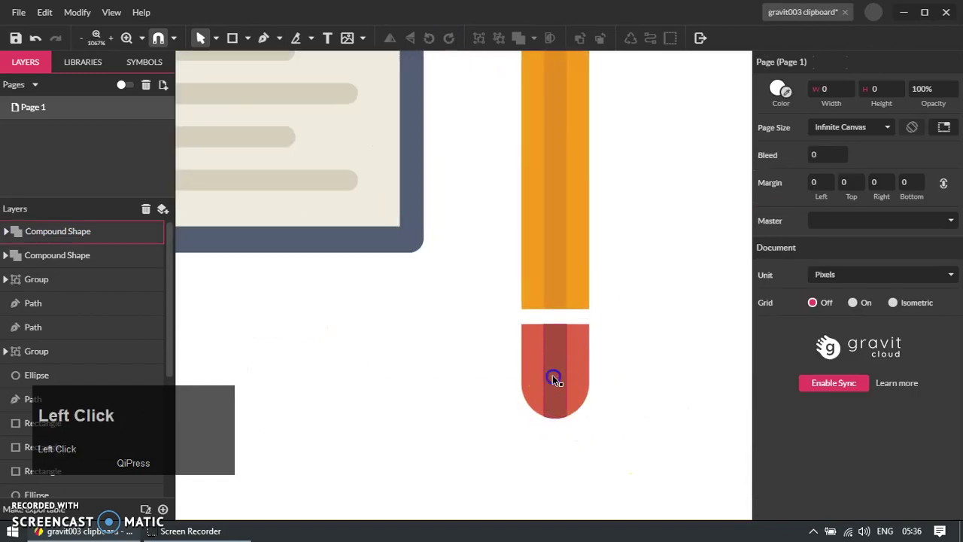
pyautogui.press('Delete')
# Convert the remaining red shape to a path and turn it into a downward triangle by deleting its side nodes and straightening the bottom node
pyautogui.click(553, 380)
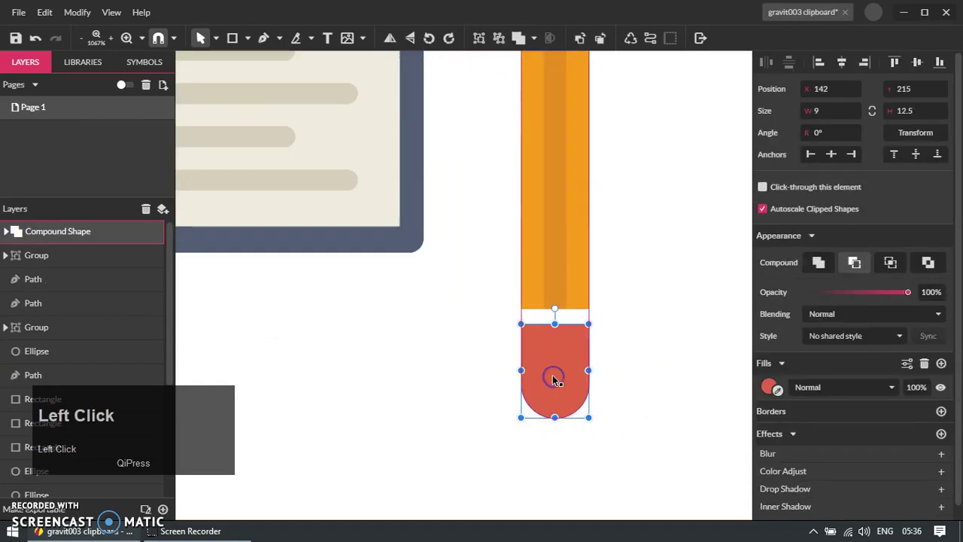
pyautogui.hotkey('ctrl', 'shift', 'p')
pyautogui.moveTo(454, 364); pyautogui.dragTo(648, 402)
pyautogui.press('Delete')
pyautogui.moveTo(477, 430); pyautogui.dragTo(660, 321)
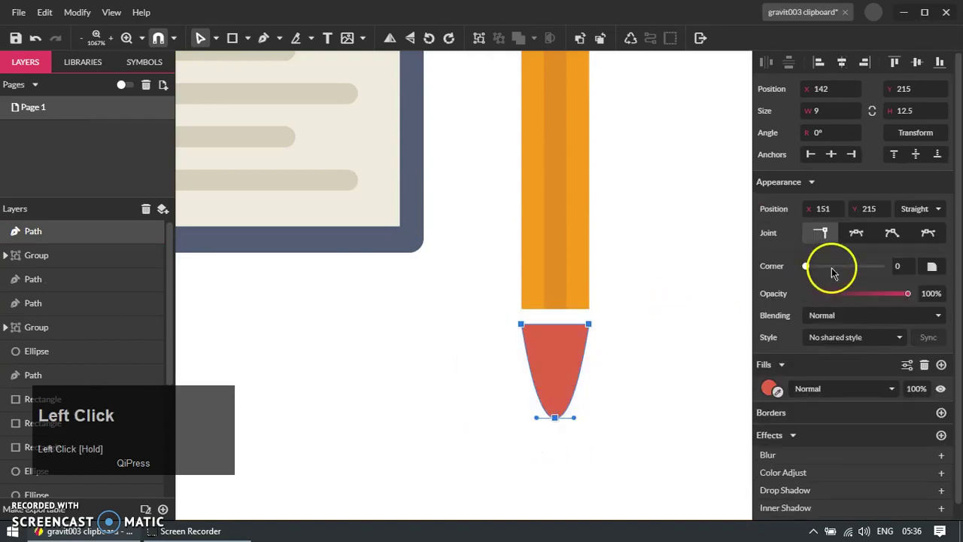
pyautogui.click(822, 232)
pyautogui.click(600, 345)
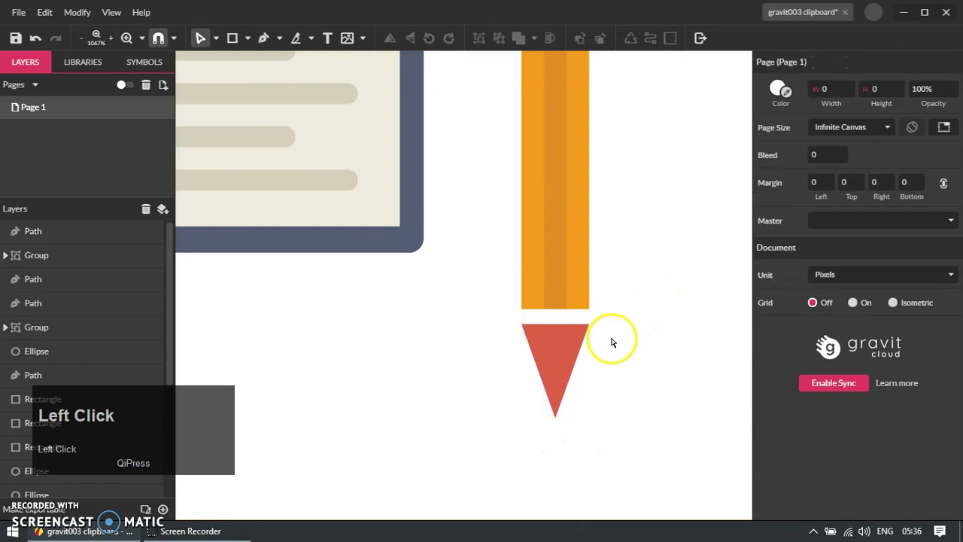
# Move the red triangle up against the orange bar's lower edge and stretch it downward to 15 px high
pyautogui.scroll(1, 583, 364)
pyautogui.click(537, 333)
pyautogui.moveTo(547, 329); pyautogui.dragTo(544, 306)
pyautogui.click(591, 376)
pyautogui.click(548, 379)
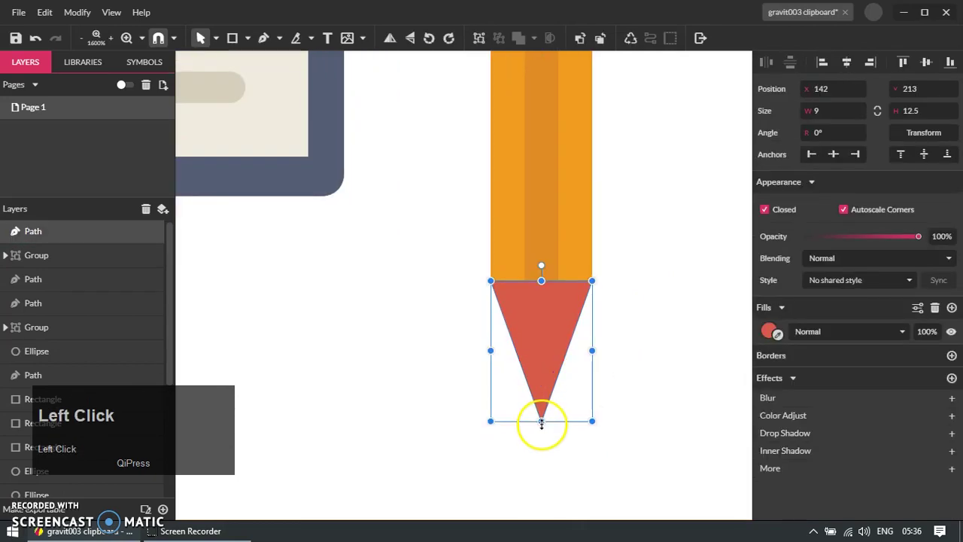
pyautogui.moveTo(542, 423); pyautogui.dragTo(544, 449)
pyautogui.click(602, 412)
# Duplicate the triangle, fill the copy with the bar's orange, and narrow it to a left facet 4.5 px wide
pyautogui.scroll(-1, 588, 366)
pyautogui.click(569, 367)
pyautogui.scroll(1, 610, 357)
pyautogui.hotkey('ctrl', 'd')
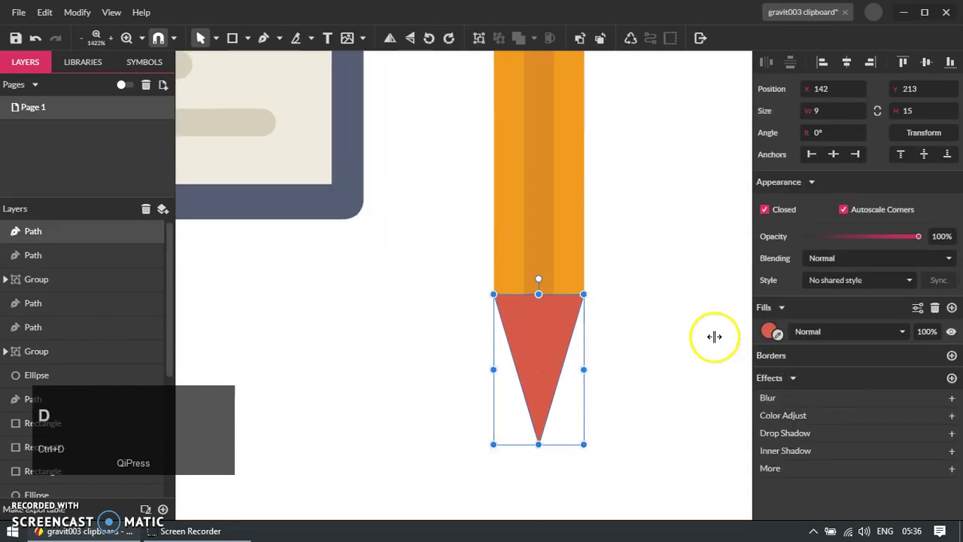
pyautogui.click(779, 337)
pyautogui.click(569, 261)
pyautogui.click(625, 312)
pyautogui.doubleClick(549, 317)
pyautogui.moveTo(584, 294); pyautogui.dragTo(528, 297)
pyautogui.click(607, 332)
# Fill the full triangle with the palette's cream and the narrow left facet with the darker beige
pyautogui.scroll(-3, 615, 344)
pyautogui.click(614, 368)
pyautogui.click(602, 339)
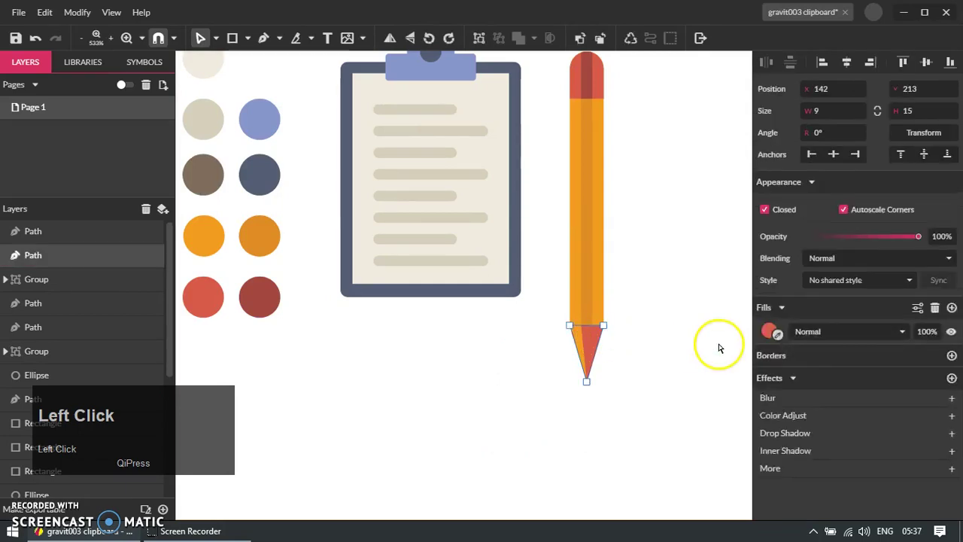
pyautogui.click(204, 117)
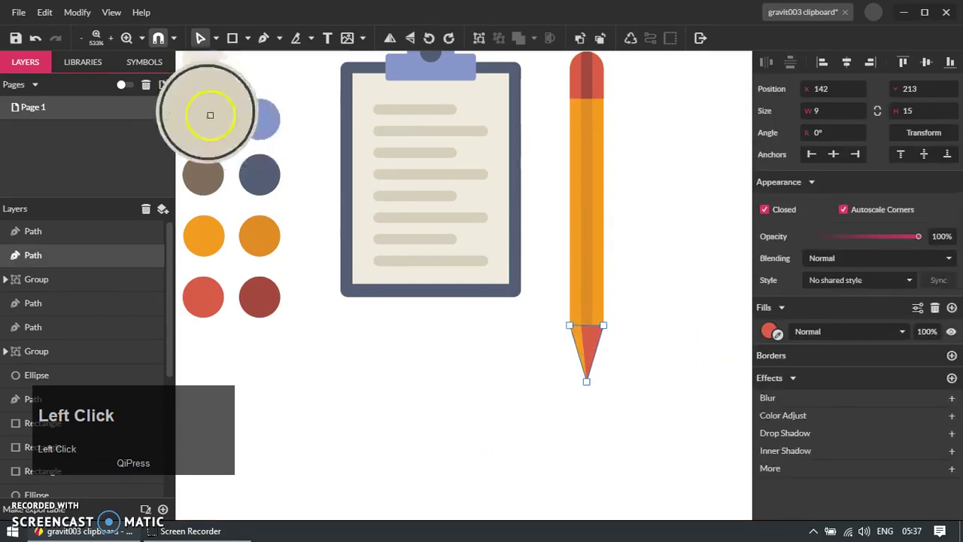
pyautogui.click(779, 335)
pyautogui.click(202, 63)
pyautogui.click(618, 348)
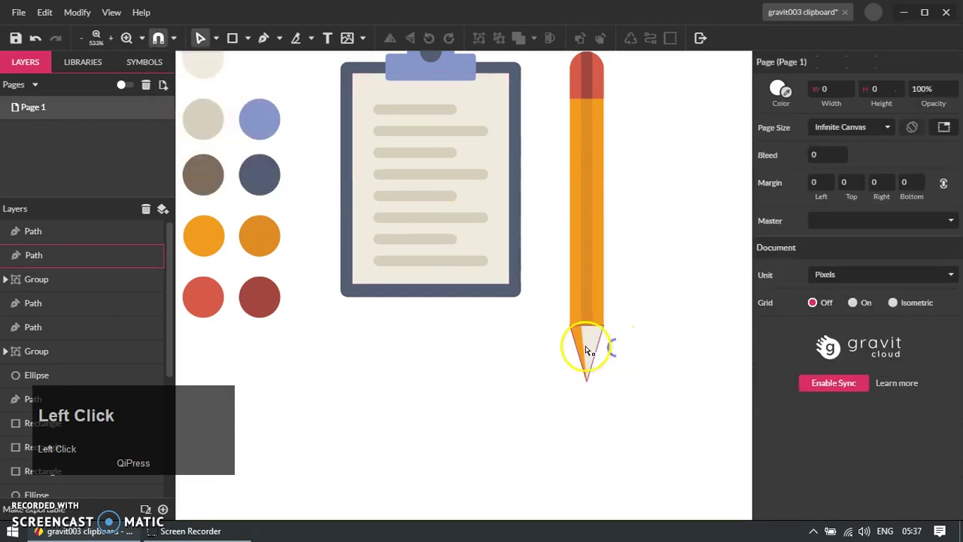
pyautogui.click(589, 351)
pyautogui.click(773, 337)
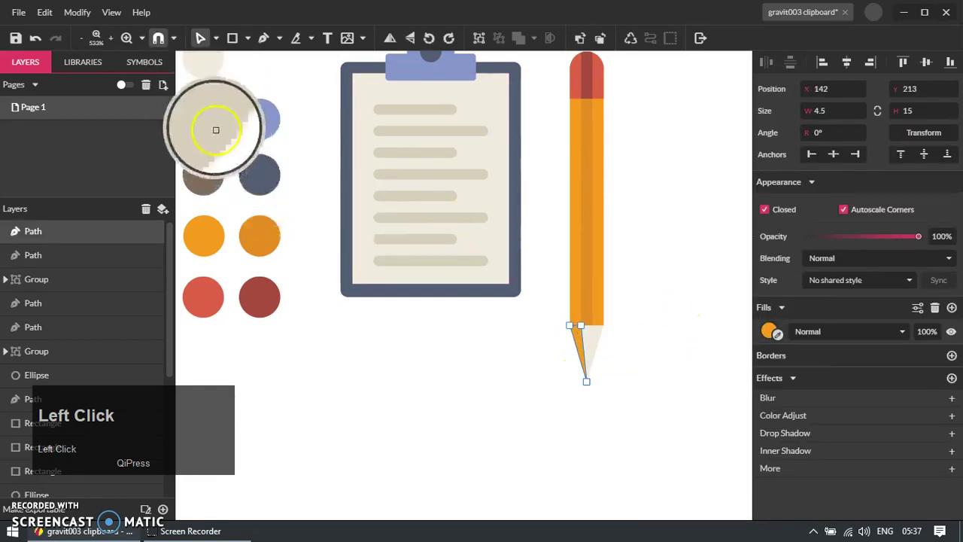
pyautogui.click(545, 407)
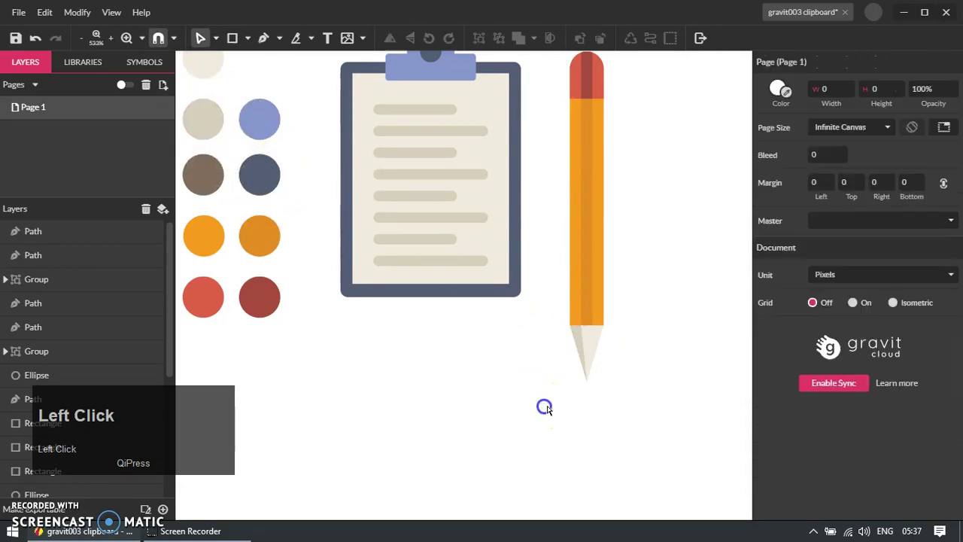
# Duplicate the cream triangle and move the copy to the left of the pencil tip
pyautogui.scroll(3, 610, 401)
pyautogui.click(581, 328)
pyautogui.hotkey('ctrl', 'd')
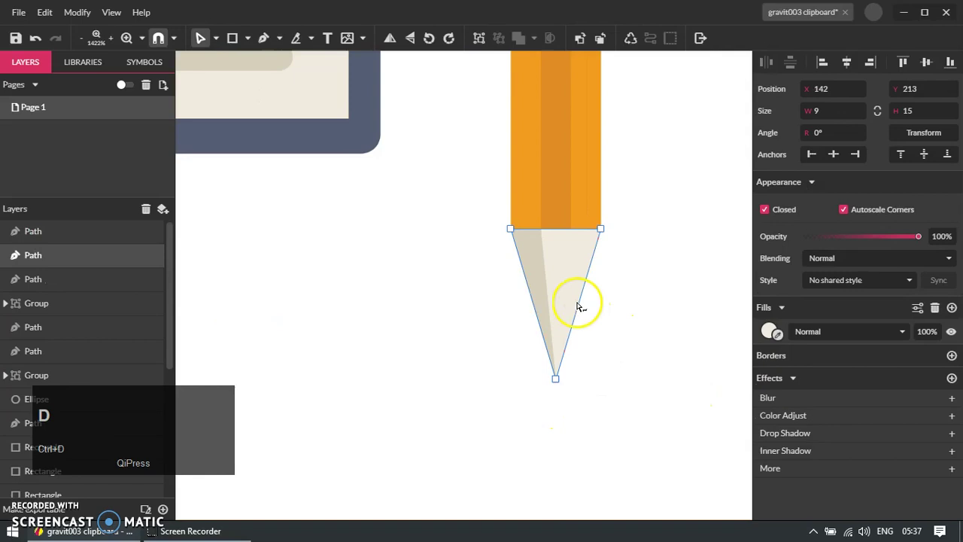
pyautogui.click(638, 303)
pyautogui.moveTo(581, 279); pyautogui.dragTo(454, 263)
# Draw a 15.2 px wide rectangle over the copied triangle's lower end, intersect the two shapes, and convert the result to a path
pyautogui.press('r')
pyautogui.moveTo(380, 339)
pyautogui.mouseDown()
pyautogui.moveTo(480, 394)
pyautogui.moveTo(533, 440)
pyautogui.mouseUp()
pyautogui.moveTo(481, 413); pyautogui.dragTo(485, 376)
pyautogui.keyDown('shift'); pyautogui.click(443, 294); pyautogui.keyUp('shift')
pyautogui.click(531, 38)
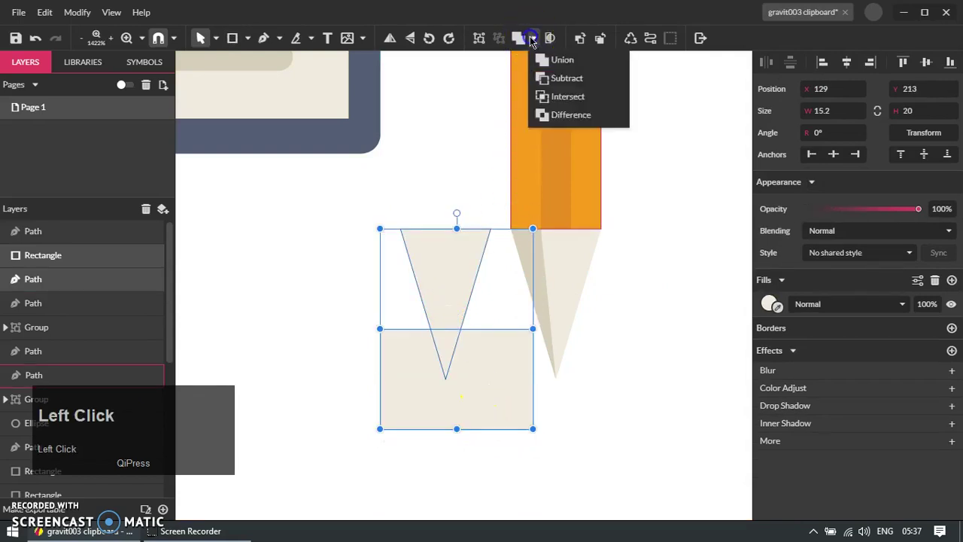
pyautogui.click(554, 99)
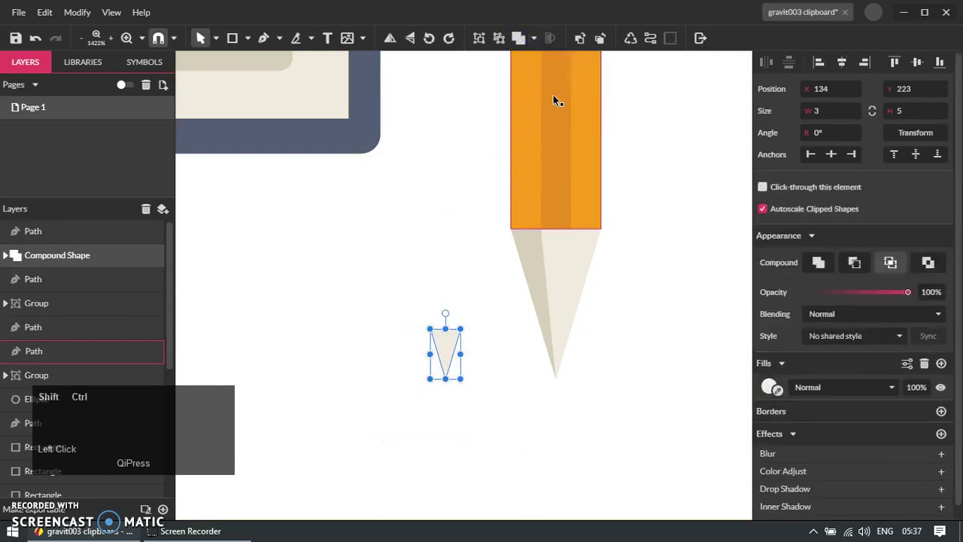
pyautogui.hotkey('ctrl', 'shift', 'p')
# Fill the small cut-off triangle with the palette's brown
pyautogui.scroll(-3, 611, 275)
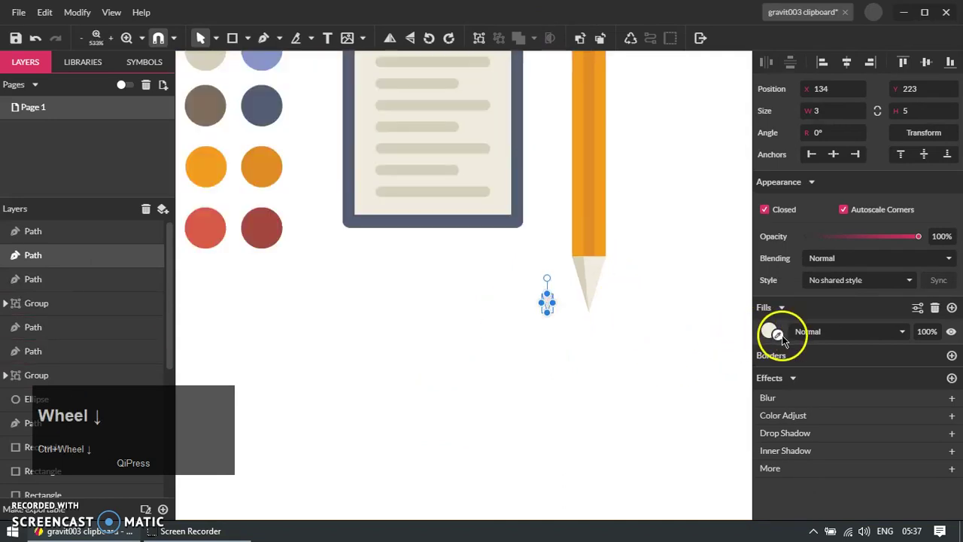
pyautogui.click(780, 335)
pyautogui.click(203, 105)
pyautogui.click(621, 312)
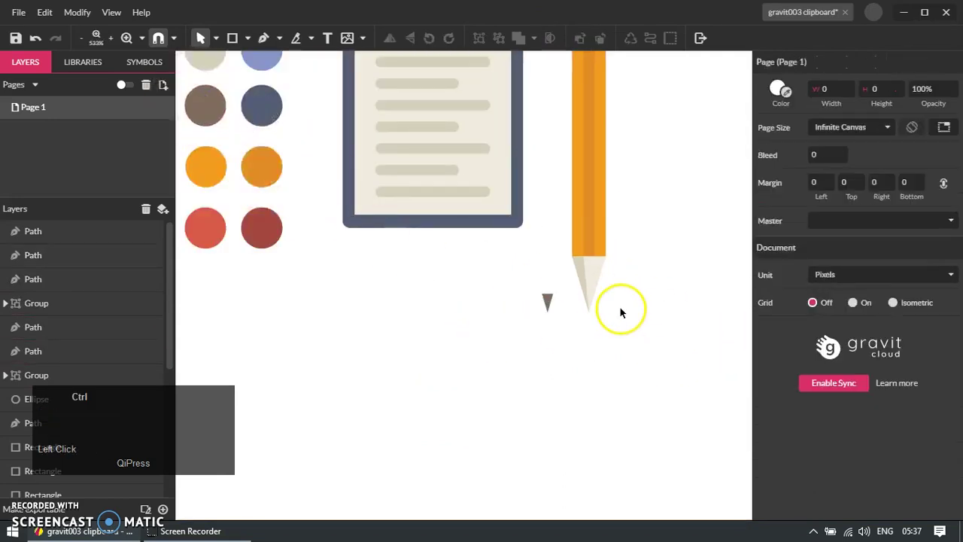
# Move the brown triangle onto the pencil's point and bring it to the front of the layer order
pyautogui.scroll(3, 621, 312)
pyautogui.click(387, 289)
pyautogui.moveTo(405, 283); pyautogui.dragTo(532, 283)
pyautogui.click(581, 308)
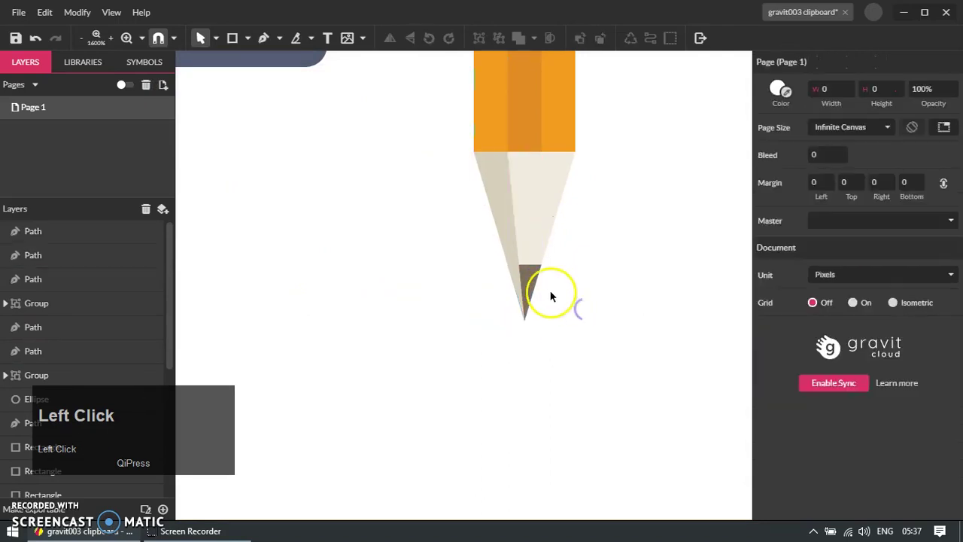
pyautogui.click(539, 279)
pyautogui.moveTo(77, 265); pyautogui.dragTo(82, 232)
pyautogui.click(434, 352)
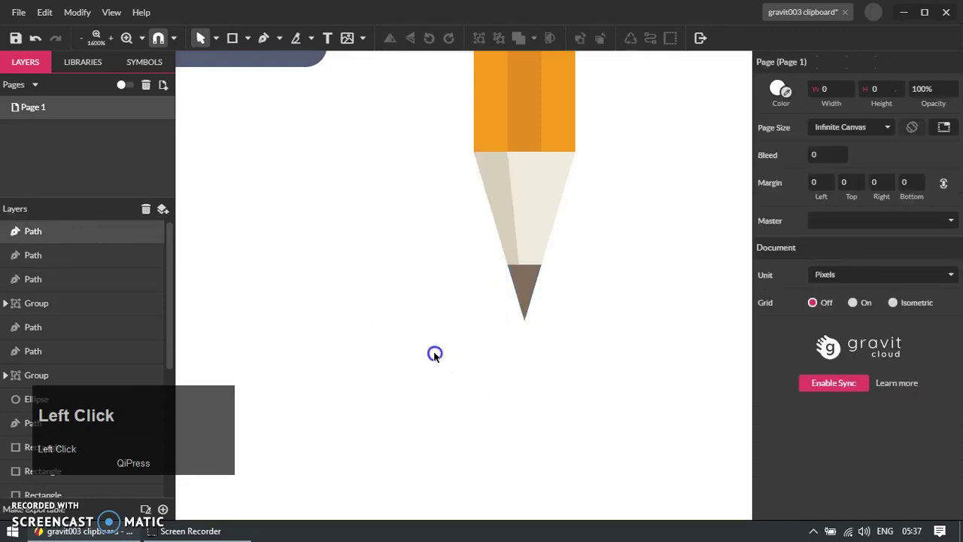
# Select all the pencil's pieces and group them
pyautogui.scroll(-3, 528, 335)
pyautogui.scroll(-2, 527, 338)
pyautogui.scroll(1, 547, 209)
pyautogui.moveTo(550, 197)
pyautogui.mouseDown()
pyautogui.moveTo(497, 411)
pyautogui.moveTo(538, 412)
pyautogui.moveTo(514, 346)
pyautogui.mouseUp()
pyautogui.hotkey('ctrl', 'g')
pyautogui.click(559, 402)
# Scale the pencil group down to 6.4 × 62.5 px and place it close beside the clipboard's right edge
pyautogui.click(525, 363)
pyautogui.scroll(3, 442, 322)
pyautogui.moveTo(625, 324); pyautogui.dragTo(579, 322)
pyautogui.scroll(-2, 609, 344)
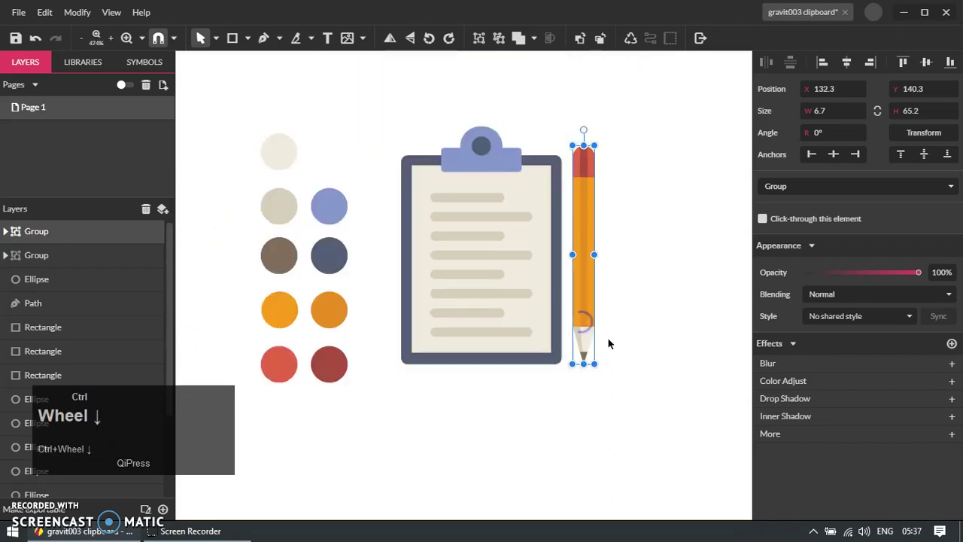
pyautogui.scroll(1, 621, 230)
pyautogui.scroll(1, 621, 231)
pyautogui.moveTo(579, 137); pyautogui.dragTo(573, 153)
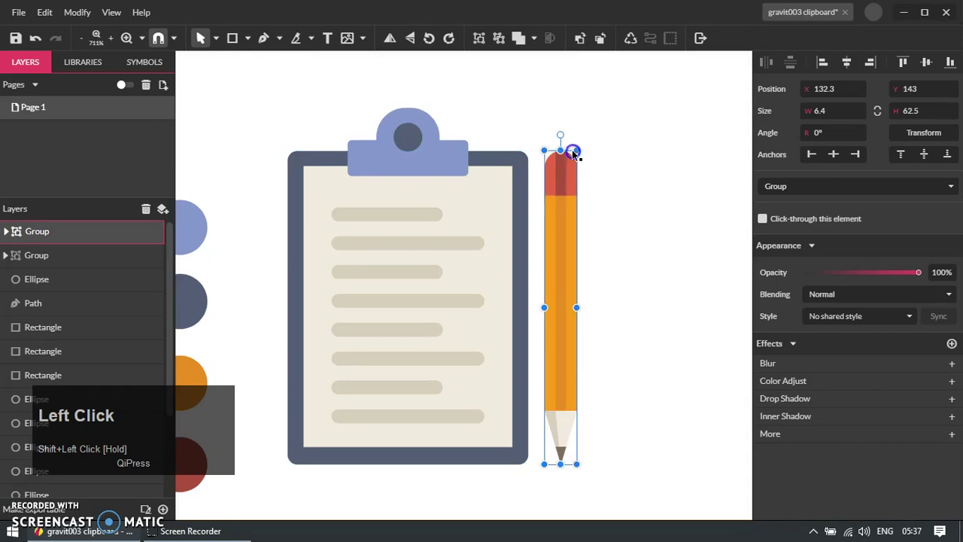
pyautogui.click(622, 238)
# Select the clipboard and pencil and move them together to X 77.3, Y 137.4
pyautogui.scroll(-2, 622, 238)
pyautogui.click(639, 249)
pyautogui.press('z')
pyautogui.moveTo(286, 134)
pyautogui.mouseDown()
pyautogui.moveTo(352, 152)
pyautogui.moveTo(681, 425)
pyautogui.mouseUp()
pyautogui.moveTo(667, 108); pyautogui.dragTo(387, 427)
pyautogui.moveTo(486, 383); pyautogui.dragTo(479, 393)
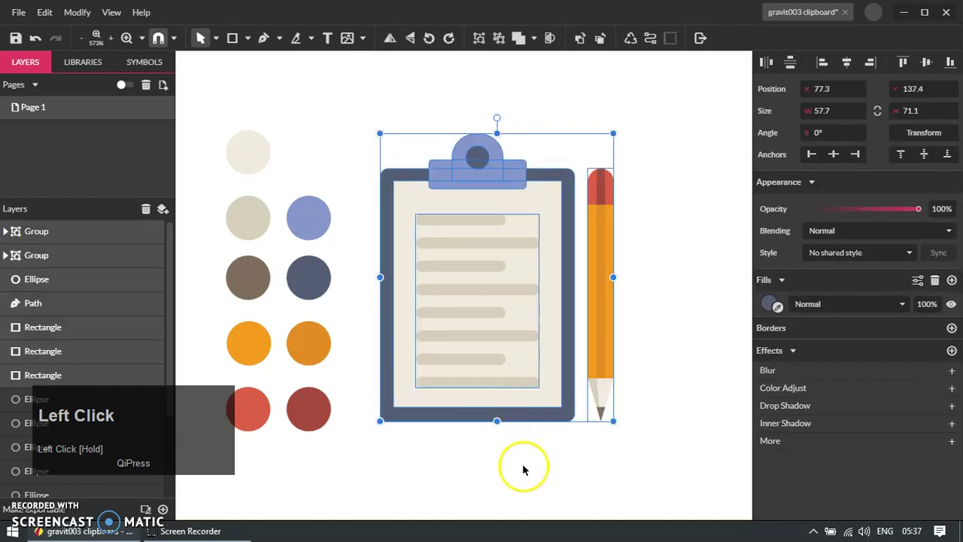